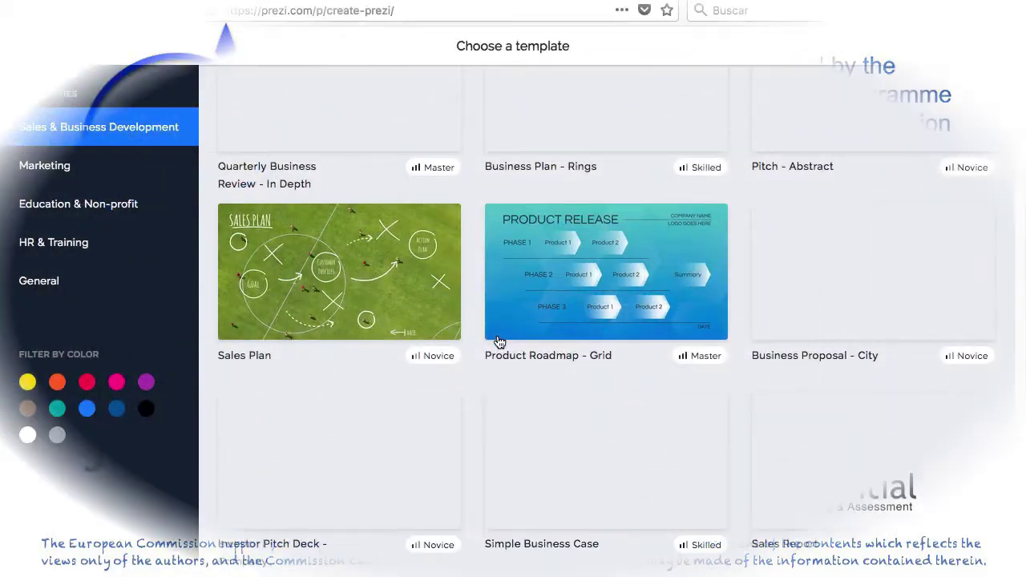
Start a new presentation from the Blank - White template.
scroll(477, 369, up, 5)
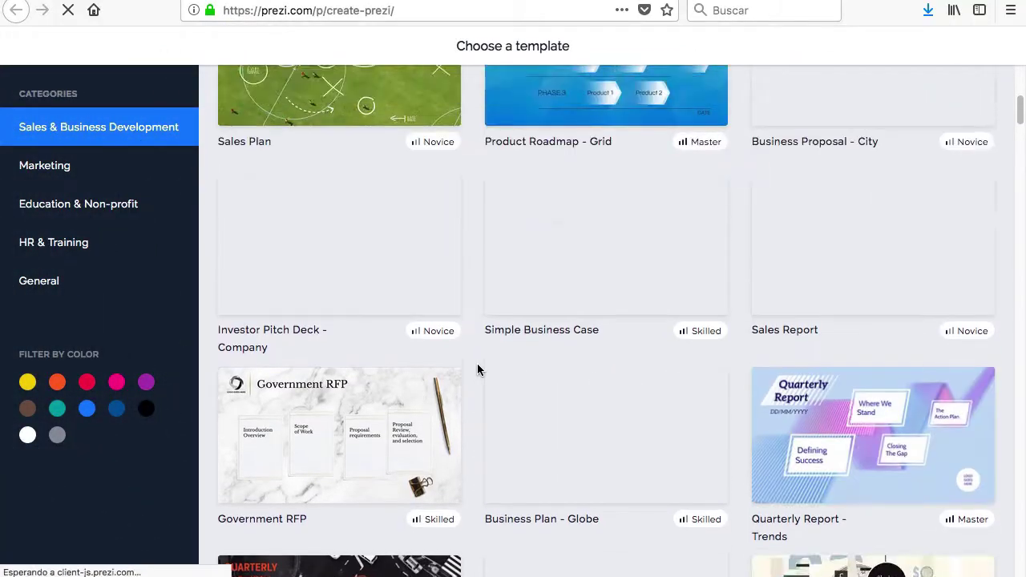
scroll(478, 366, down, 3)
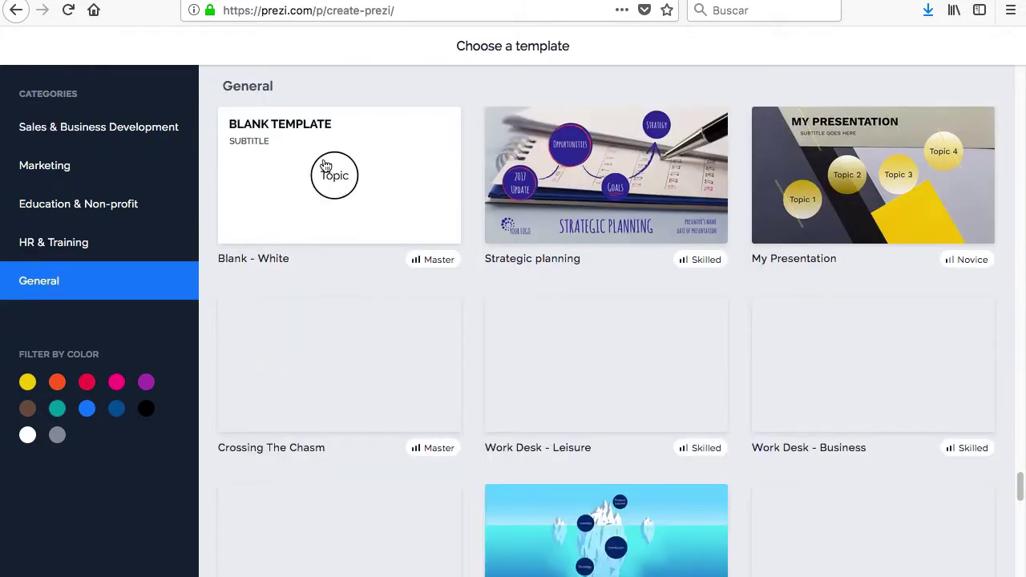
click(345, 162)
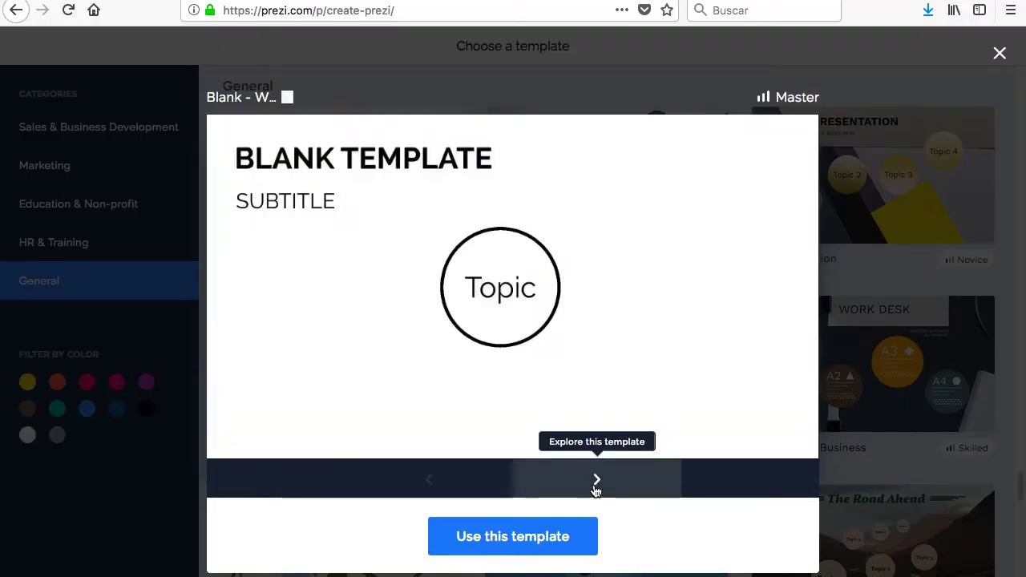
click(542, 540)
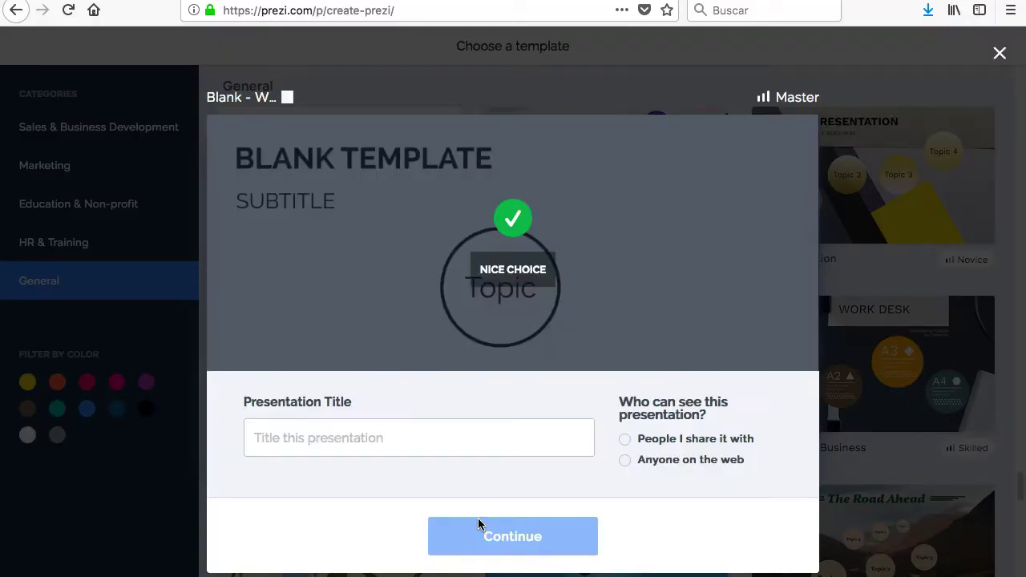
Title it 'Presentation', make it viewable by anyone on the web, and continue.
click(379, 440)
text(Presentation)
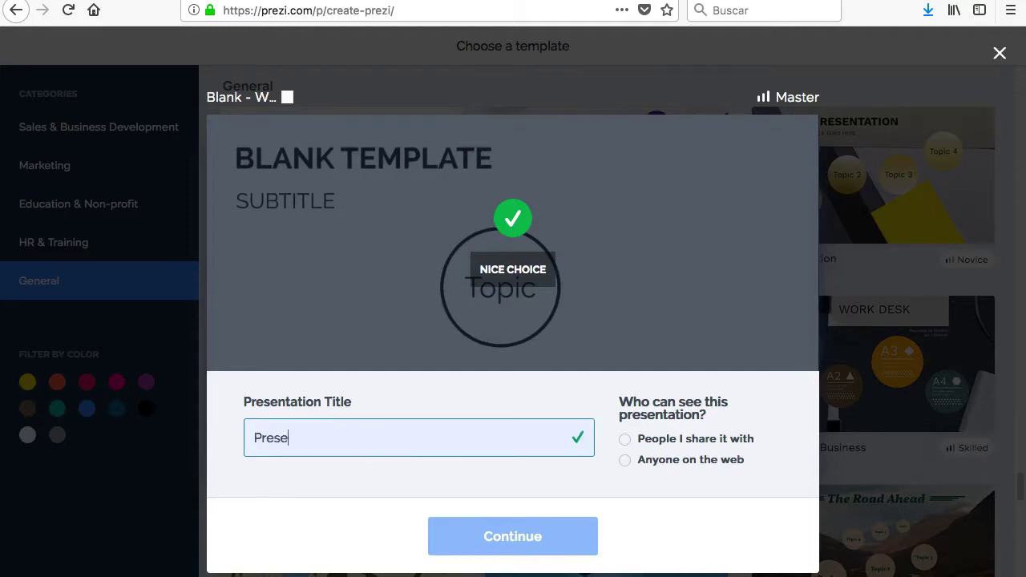
click(626, 441)
click(625, 460)
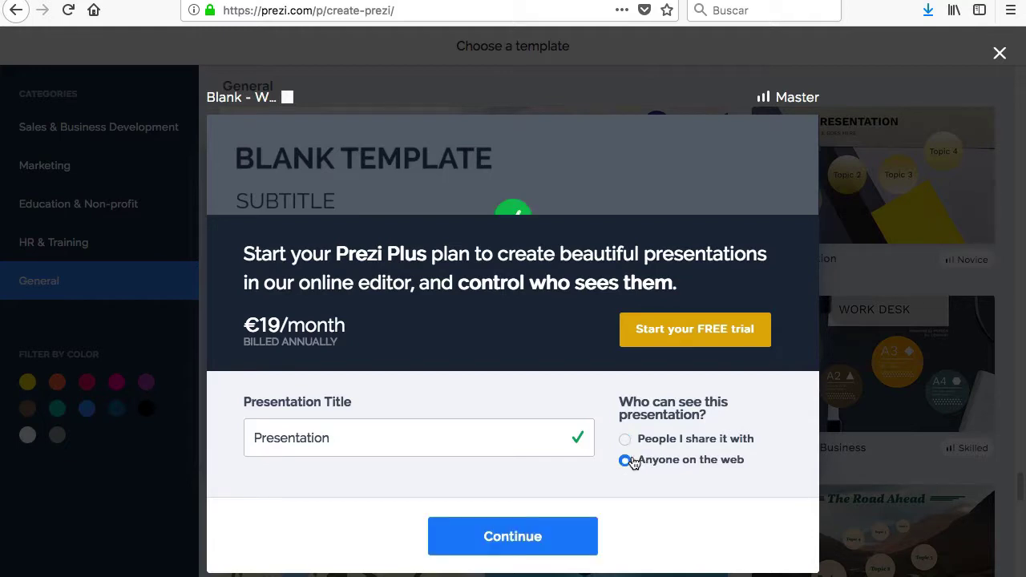
click(574, 531)
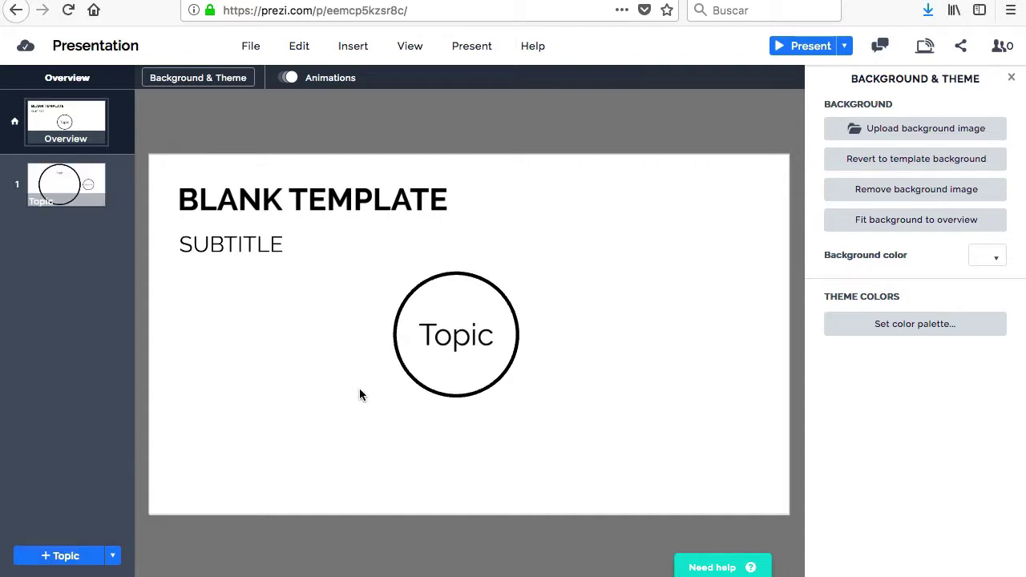
Close the Background & Theme panel once the editor has loaded.
click(1012, 78)
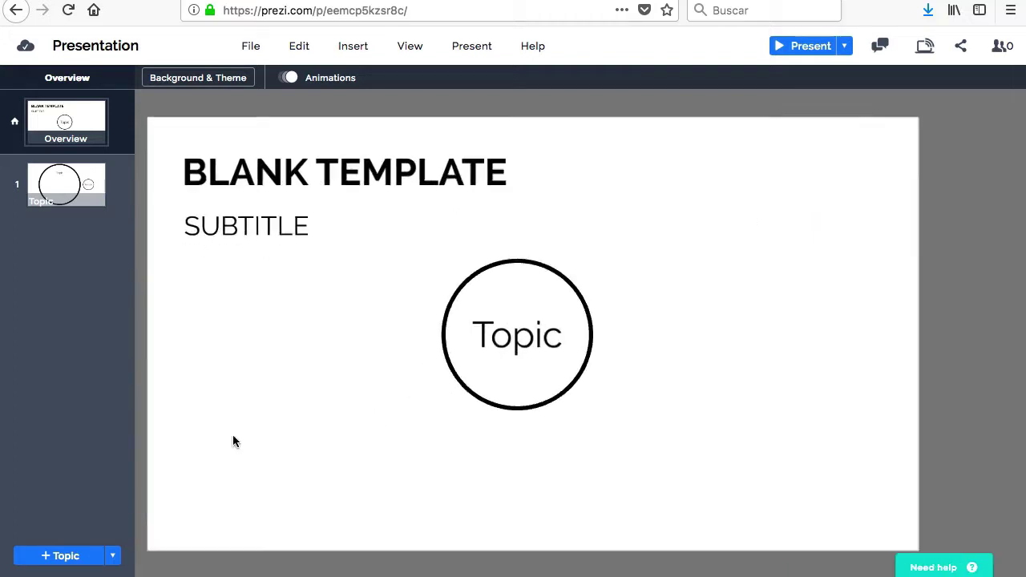
Add a second Topic, peek inside it, and return to the Overview.
click(64, 559)
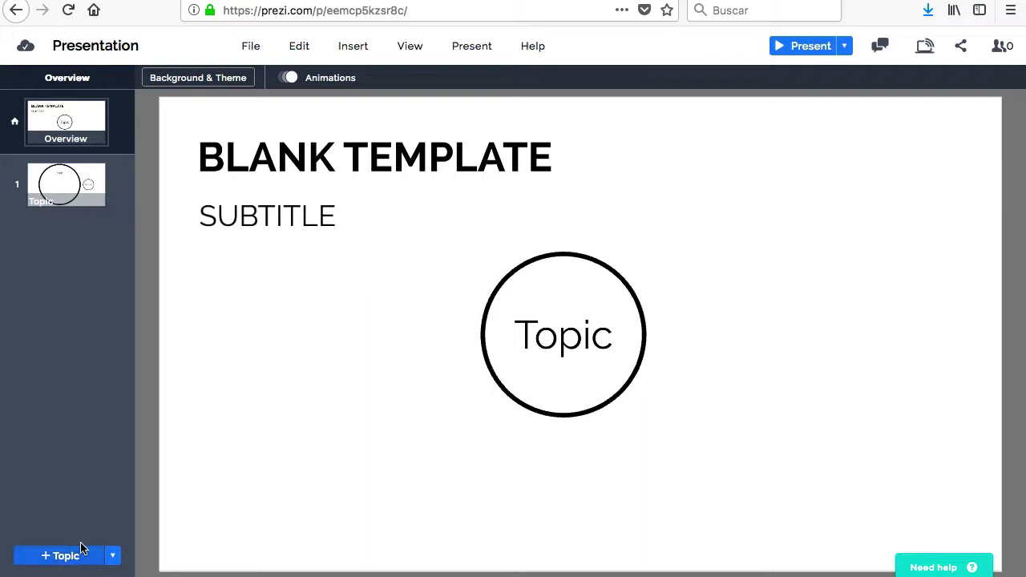
click(132, 253)
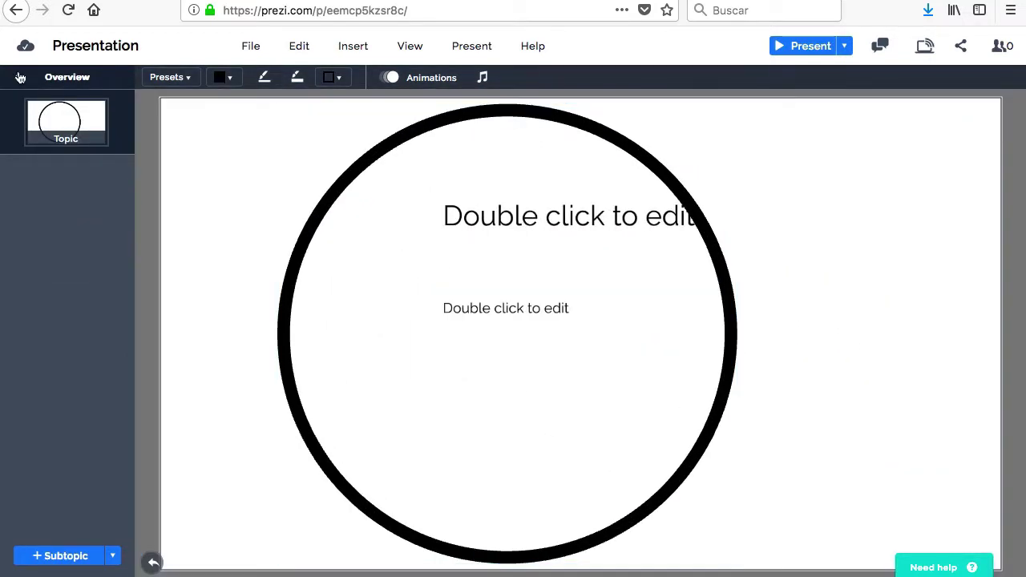
click(20, 77)
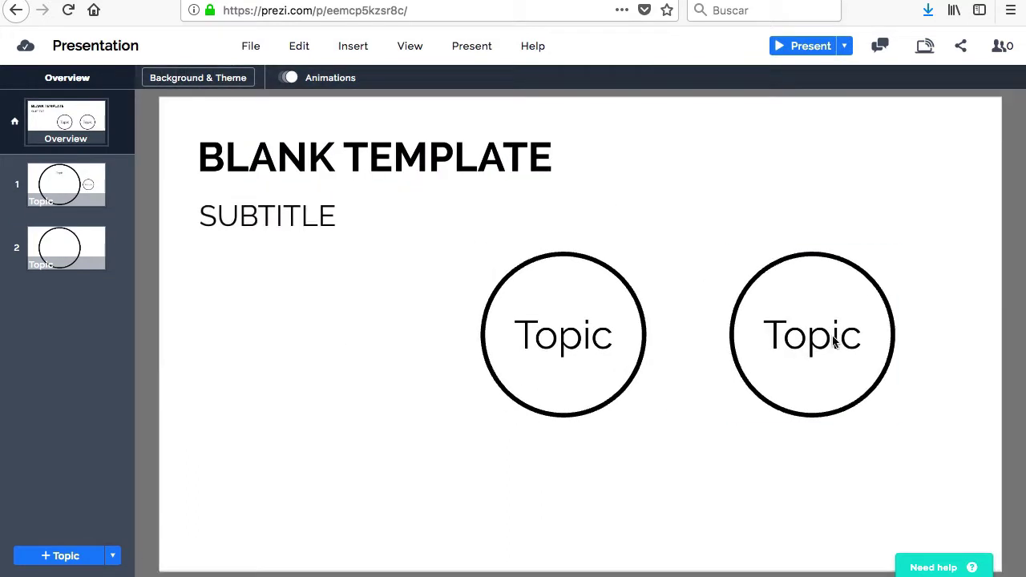
Move the second Topic circle beside the first and tilt it at an angle.
click(826, 343)
drag(816, 344, 856, 281)
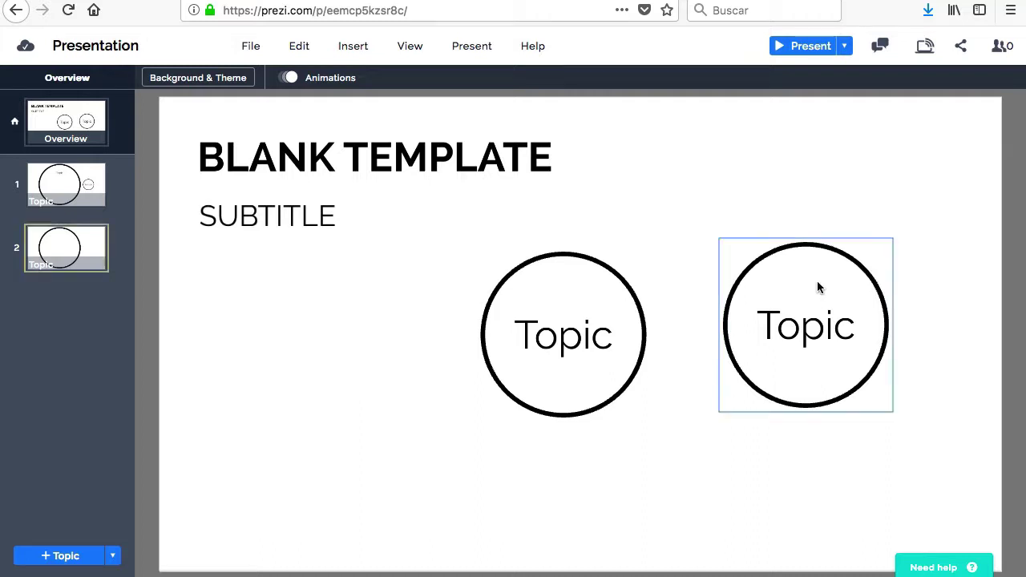
click(838, 277)
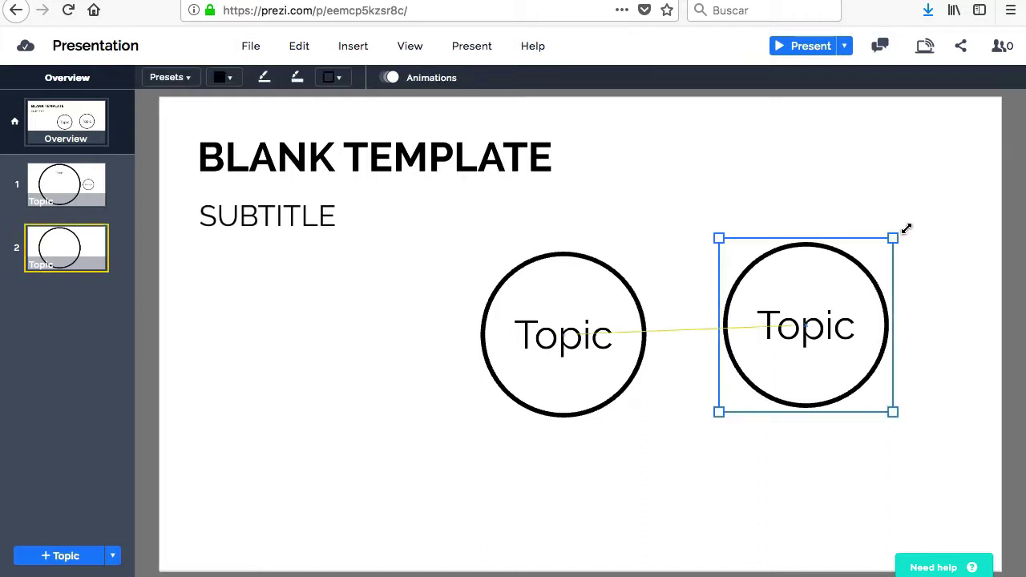
drag(906, 229, 921, 279)
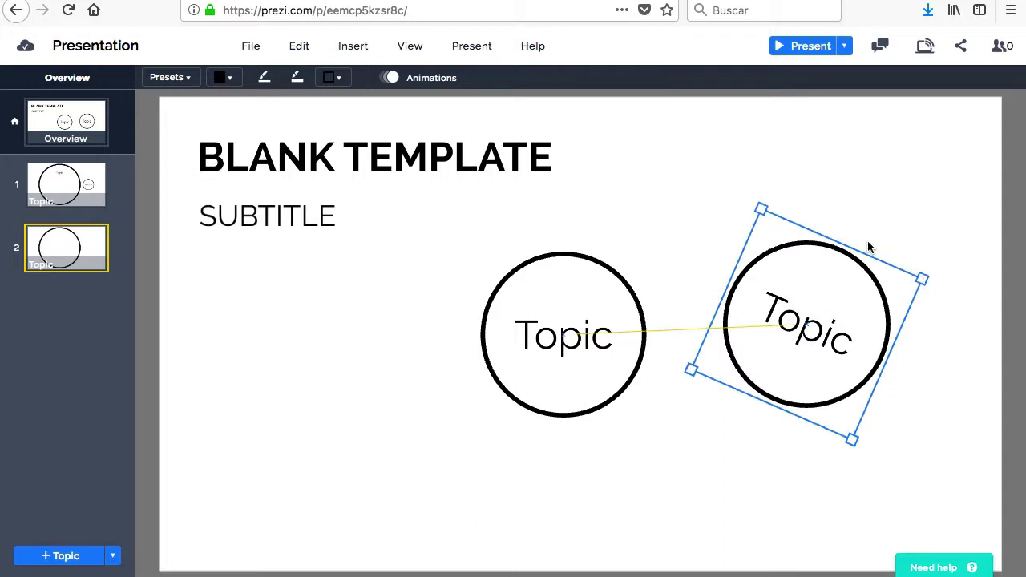
mouse_move(765, 280)
mouse_down()
mouse_move(749, 271)
mouse_move(758, 258)
mouse_move(747, 274)
mouse_up()
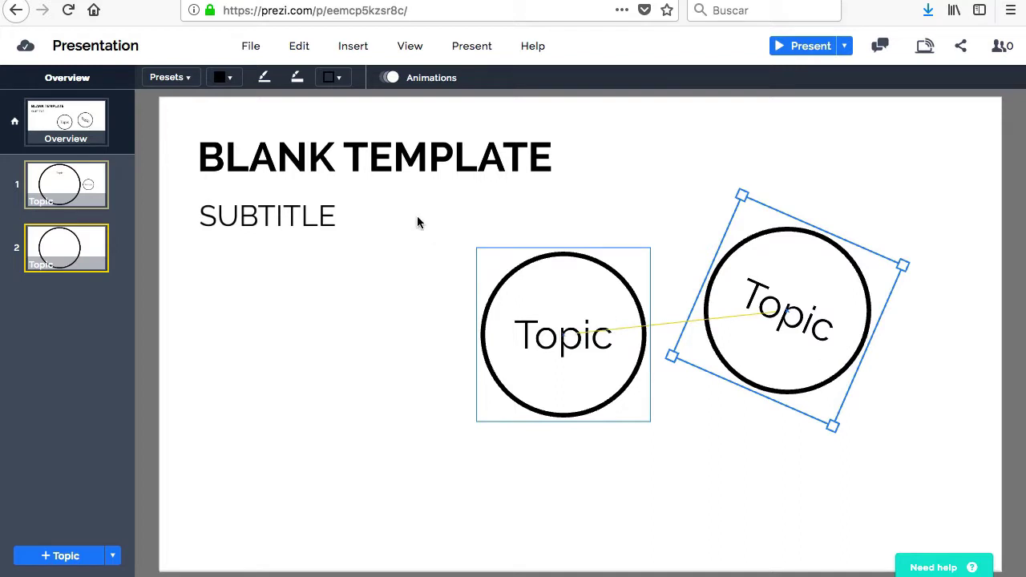
Try mint, pink, lavender and gray backgrounds, then settle on a solid dark green fill.
click(403, 281)
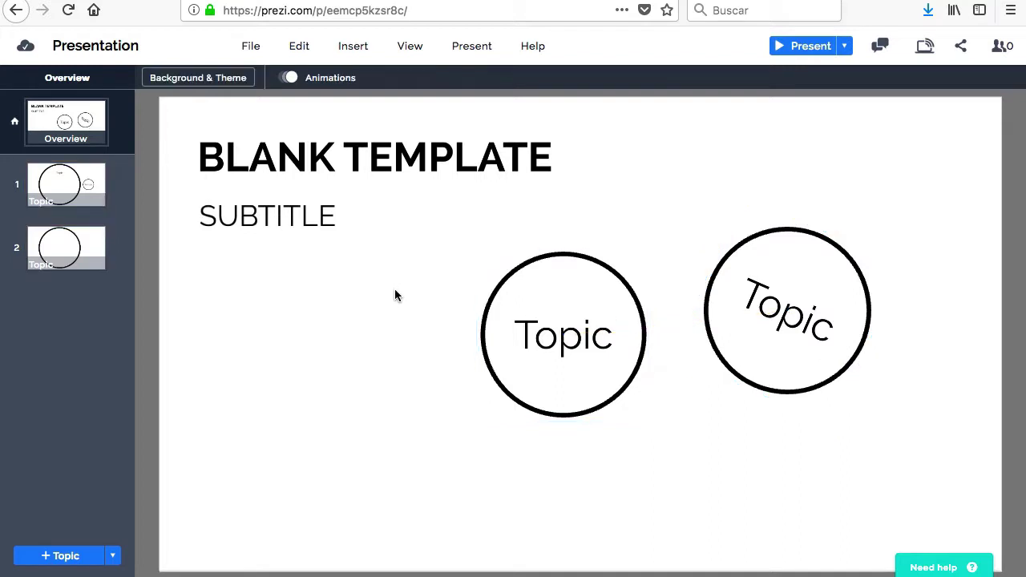
click(206, 78)
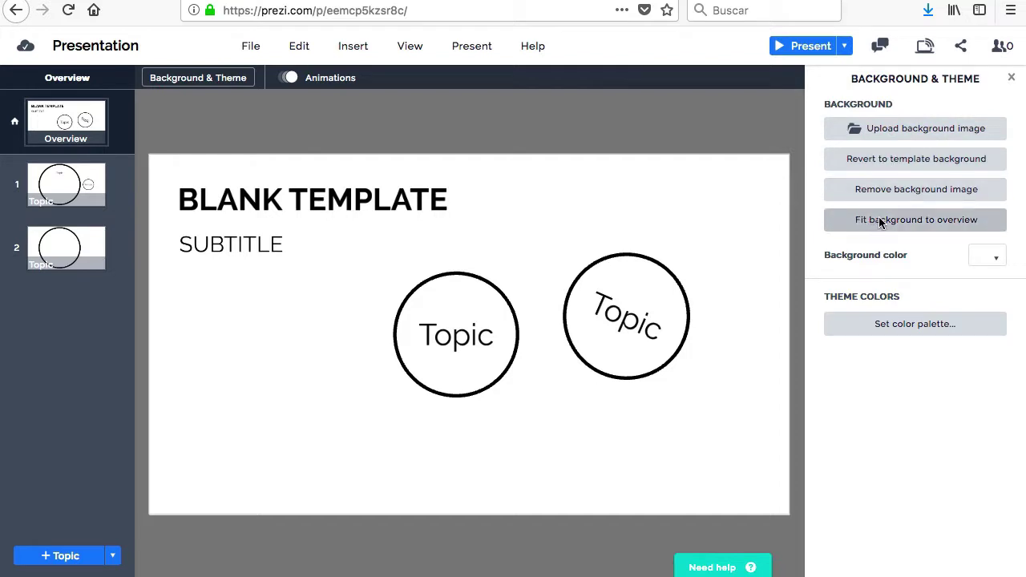
click(993, 260)
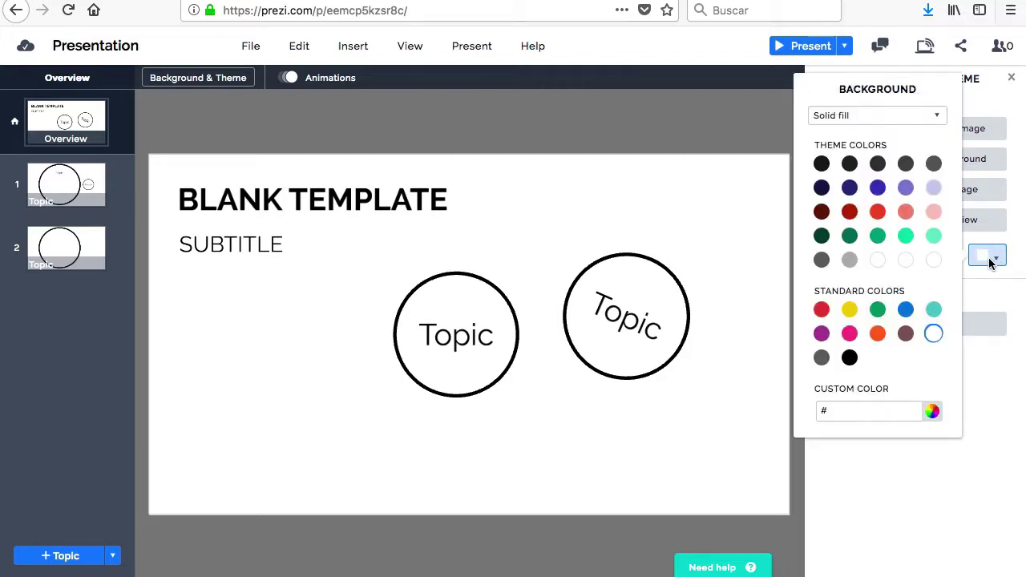
click(936, 236)
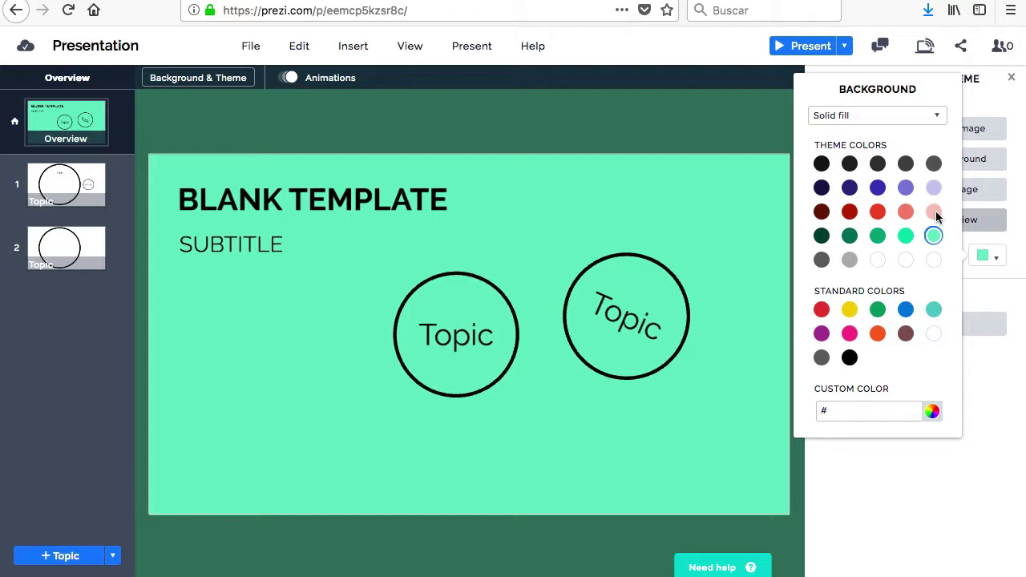
click(935, 212)
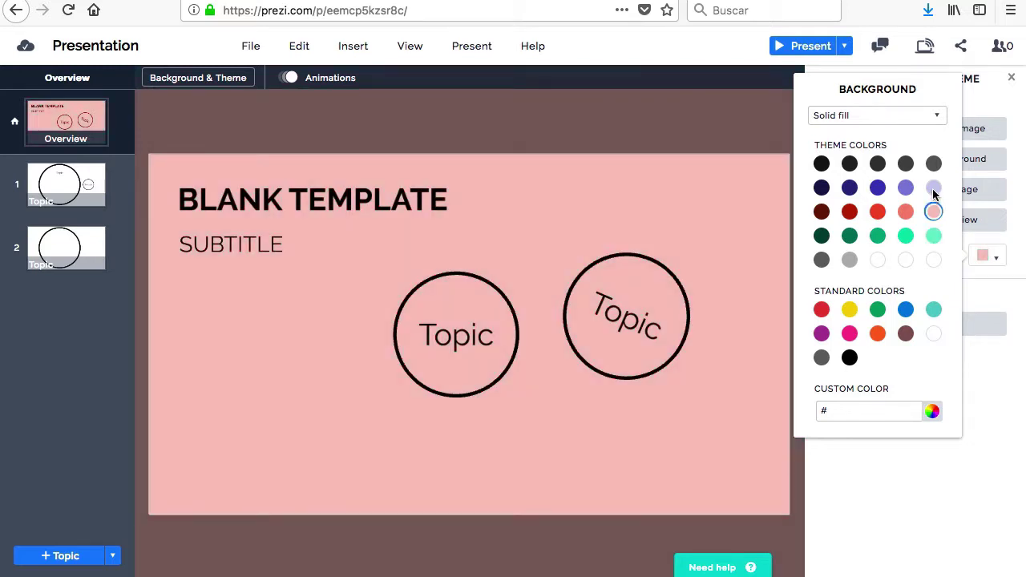
click(934, 189)
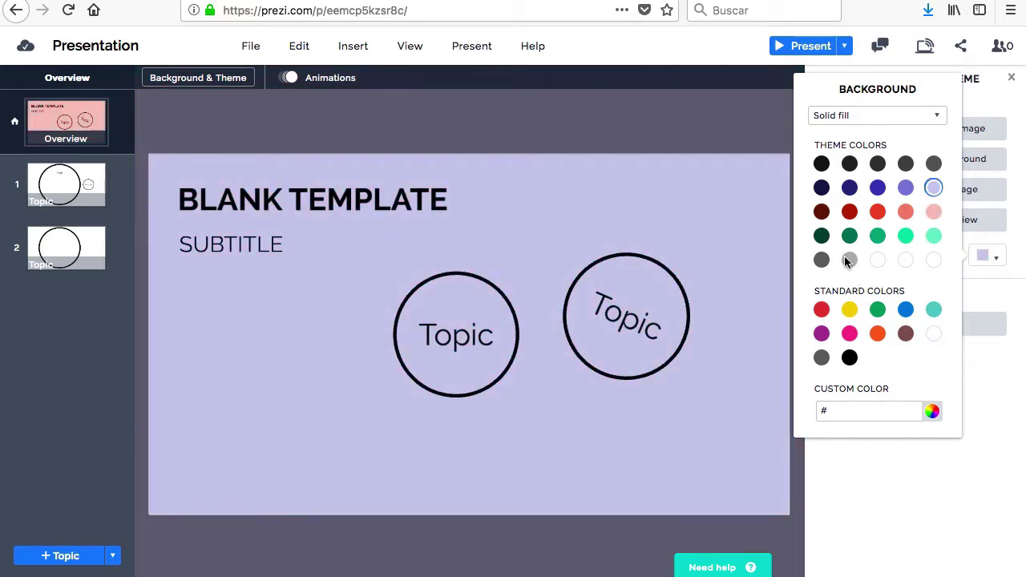
click(849, 261)
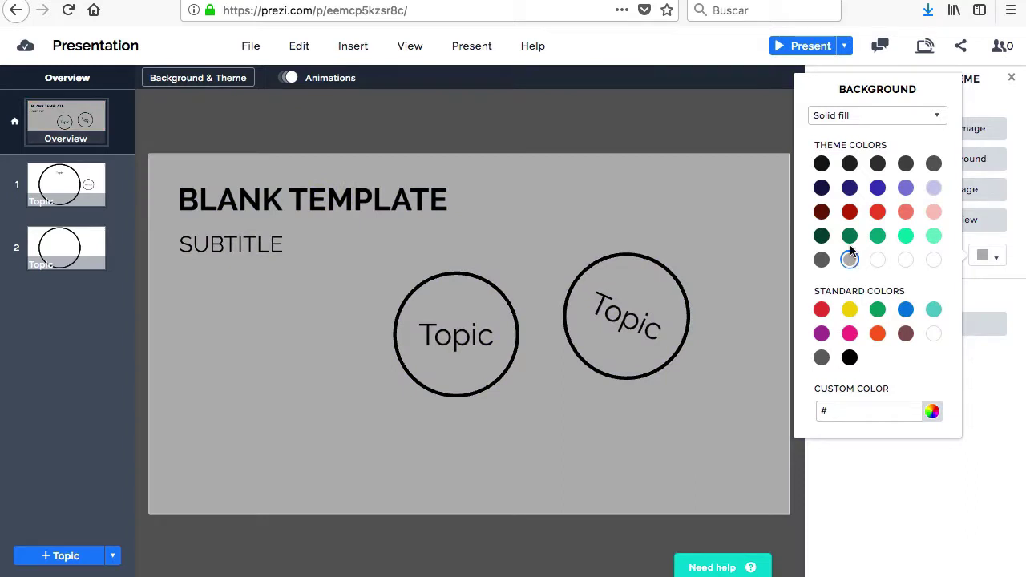
click(851, 239)
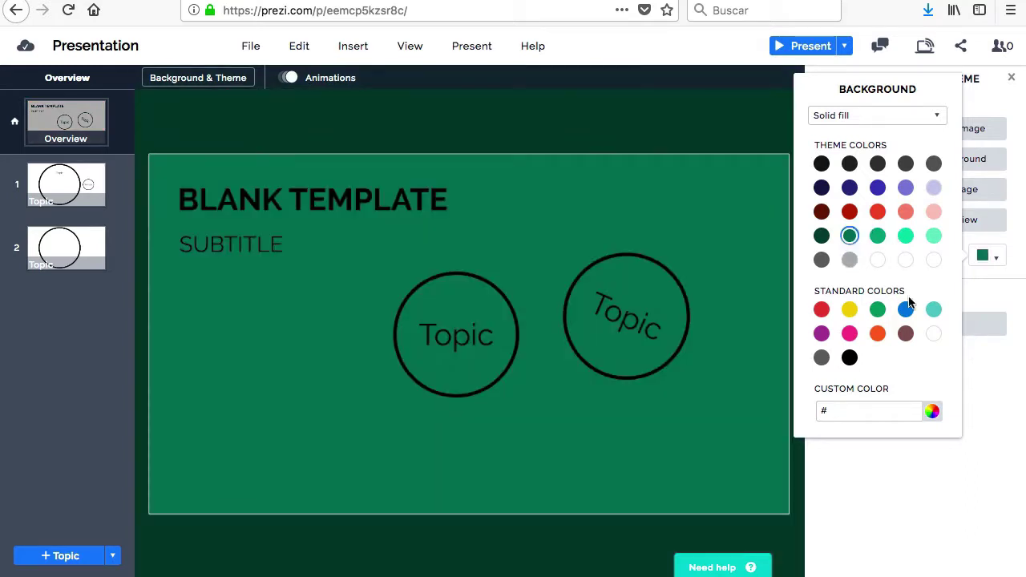
click(935, 119)
click(935, 119)
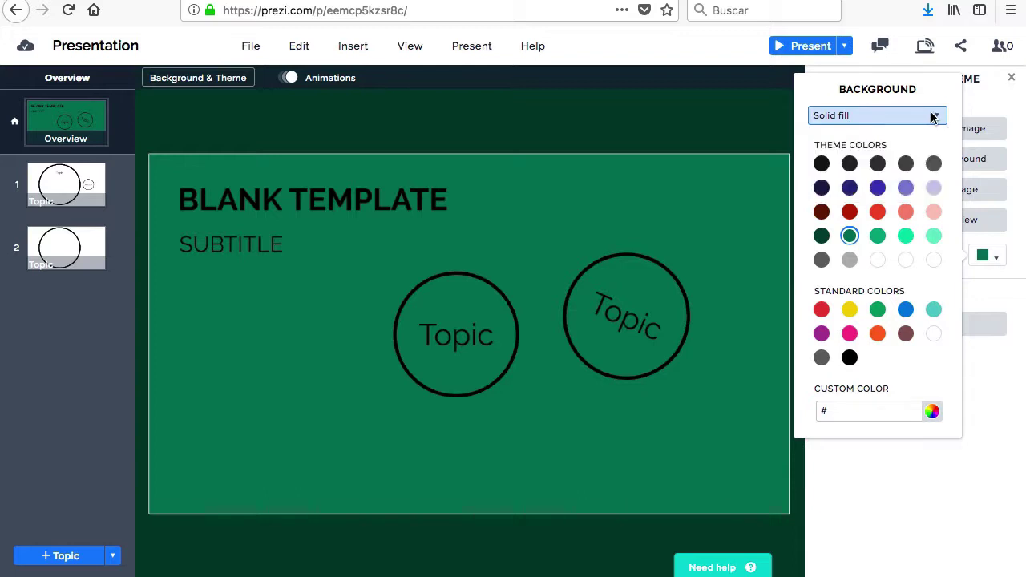
Try custom gray, purple and red colours, then choose the light lavender theme swatch.
click(934, 412)
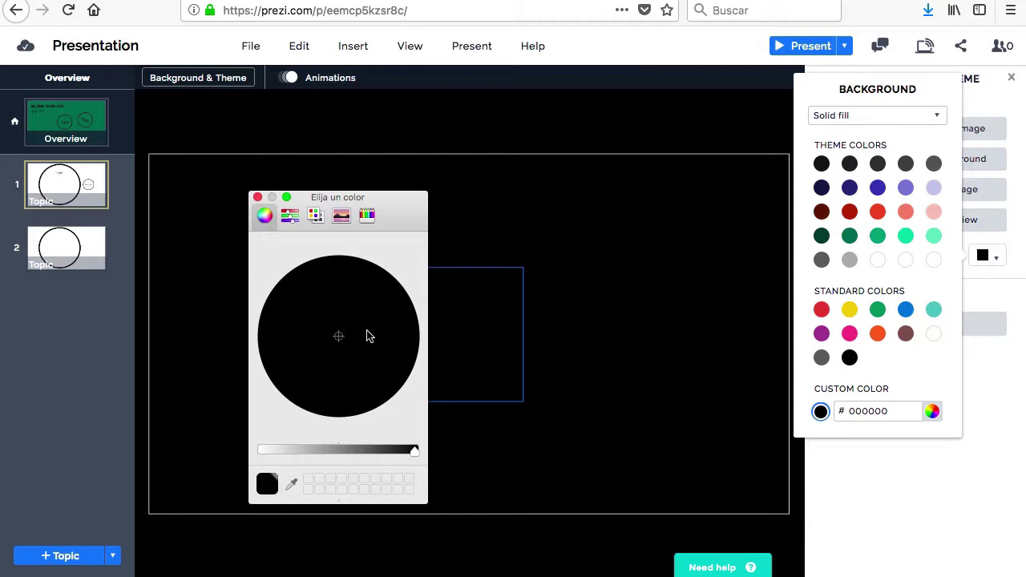
drag(381, 450, 322, 451)
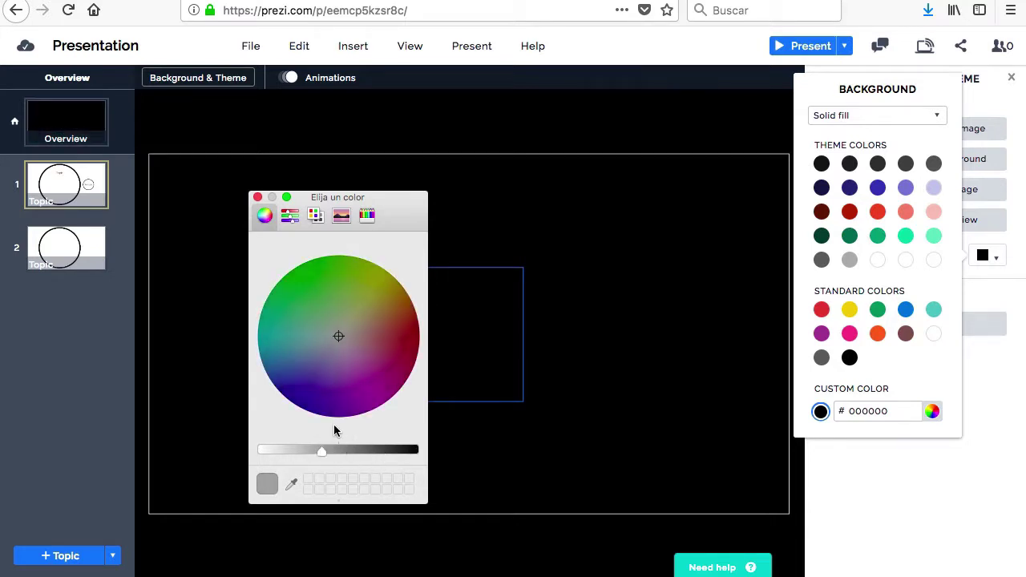
click(372, 365)
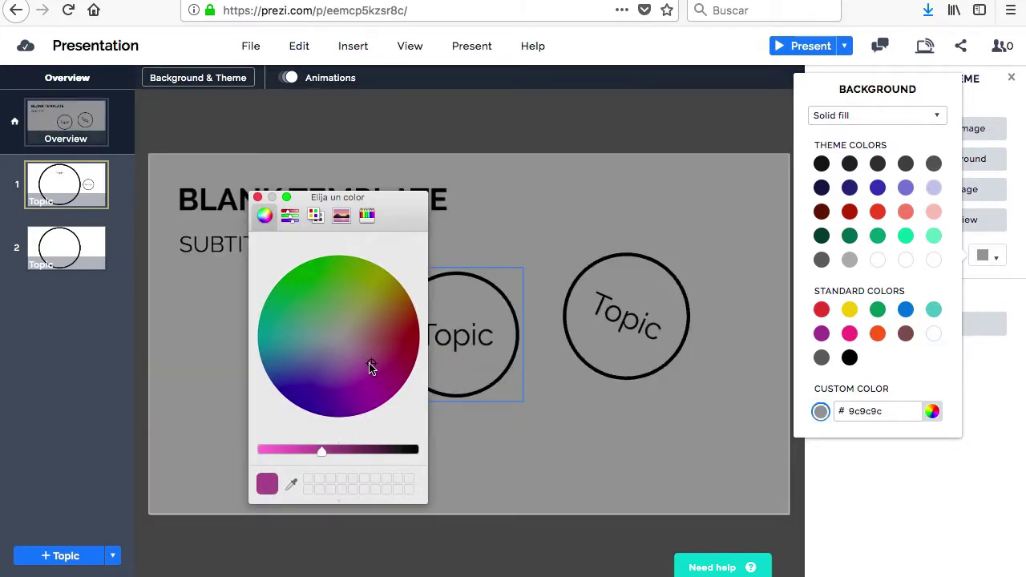
click(392, 336)
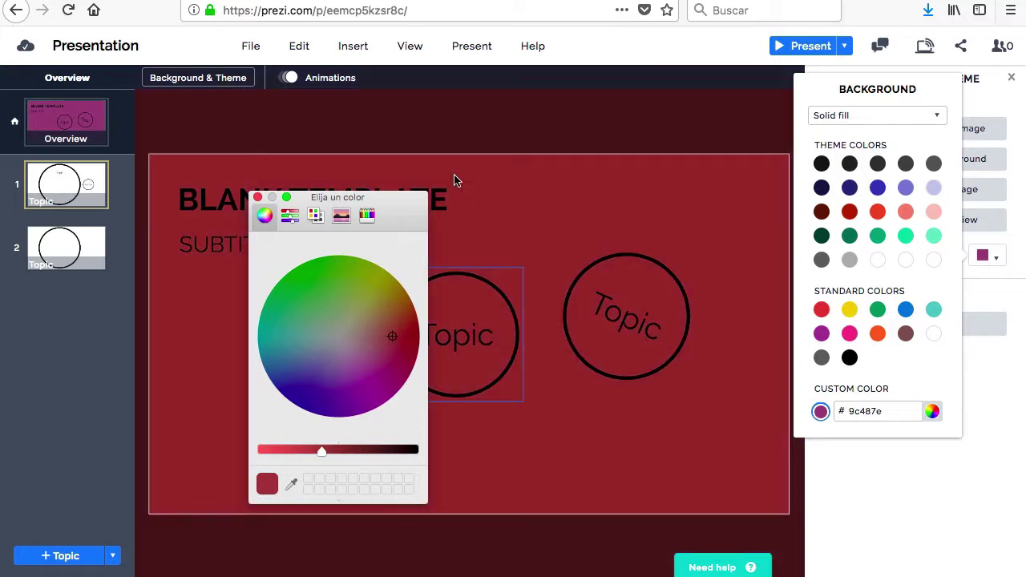
click(257, 198)
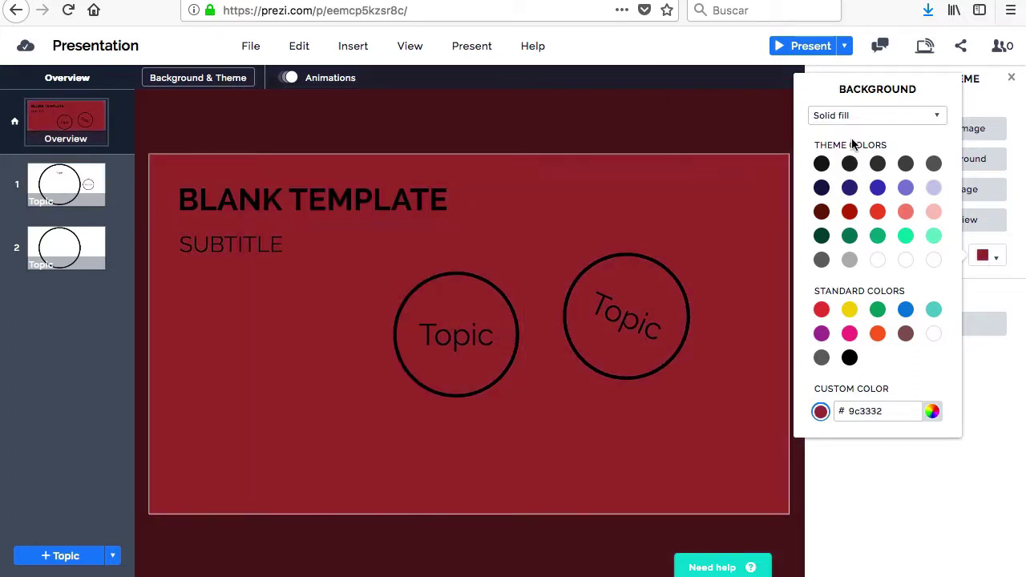
click(933, 188)
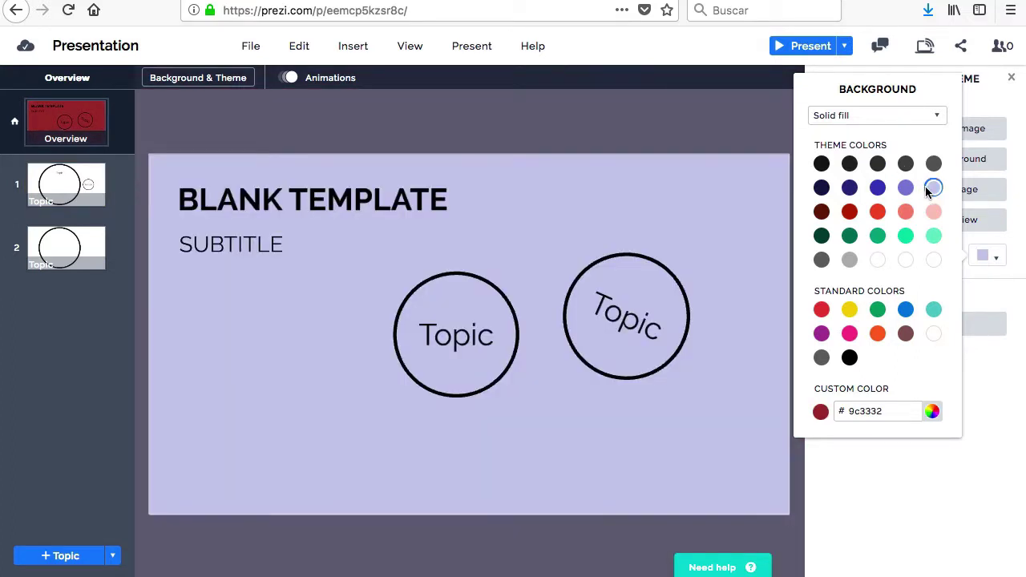
click(1011, 80)
Add a third topic of the Planet type and go back to the Overview.
click(1011, 80)
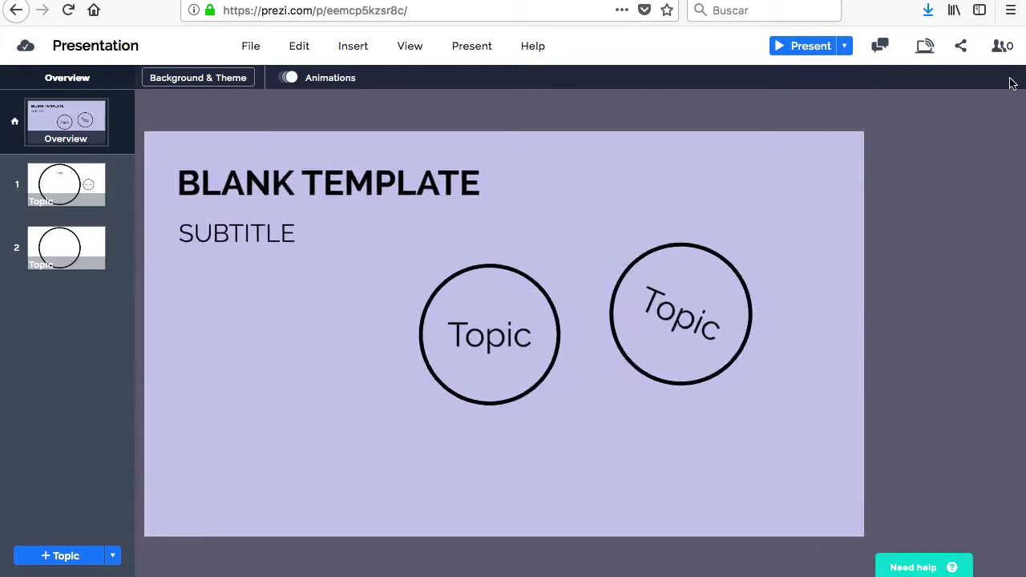
click(115, 556)
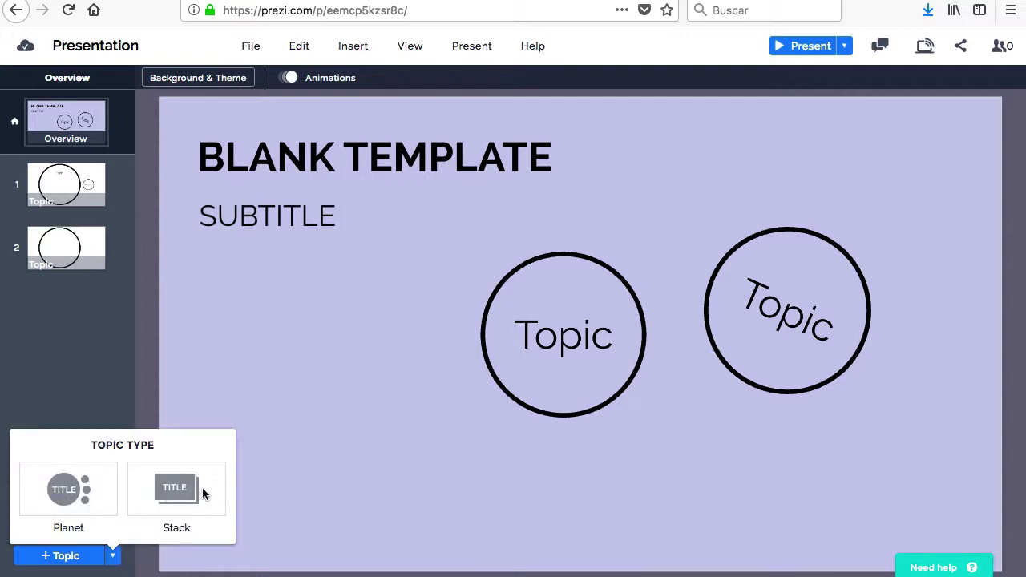
click(65, 493)
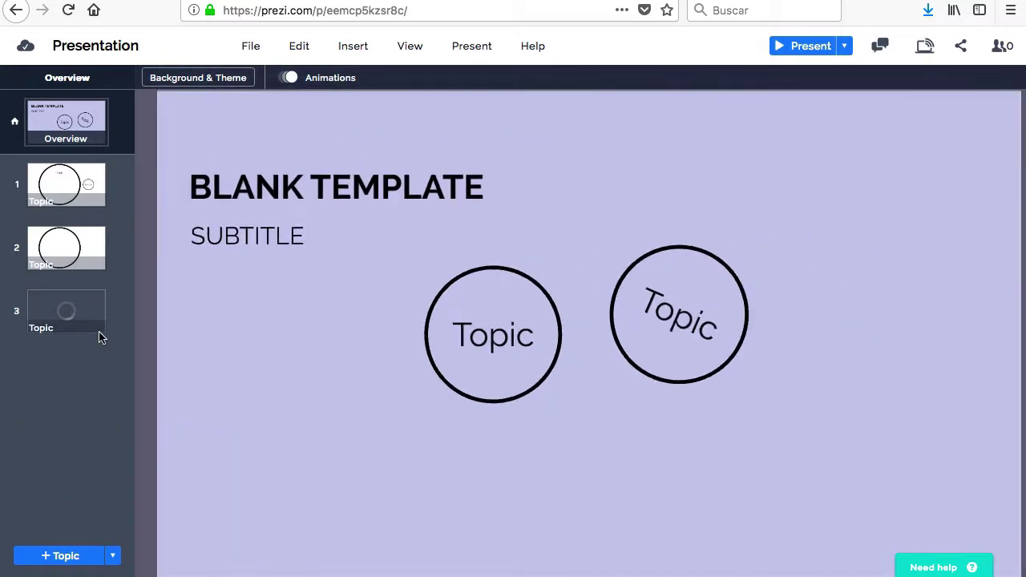
click(62, 319)
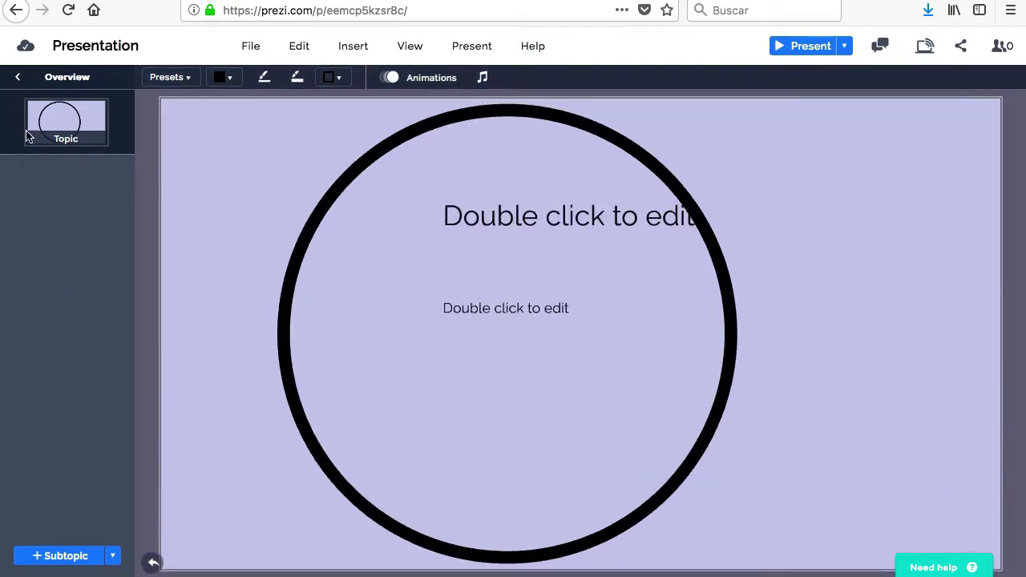
click(18, 78)
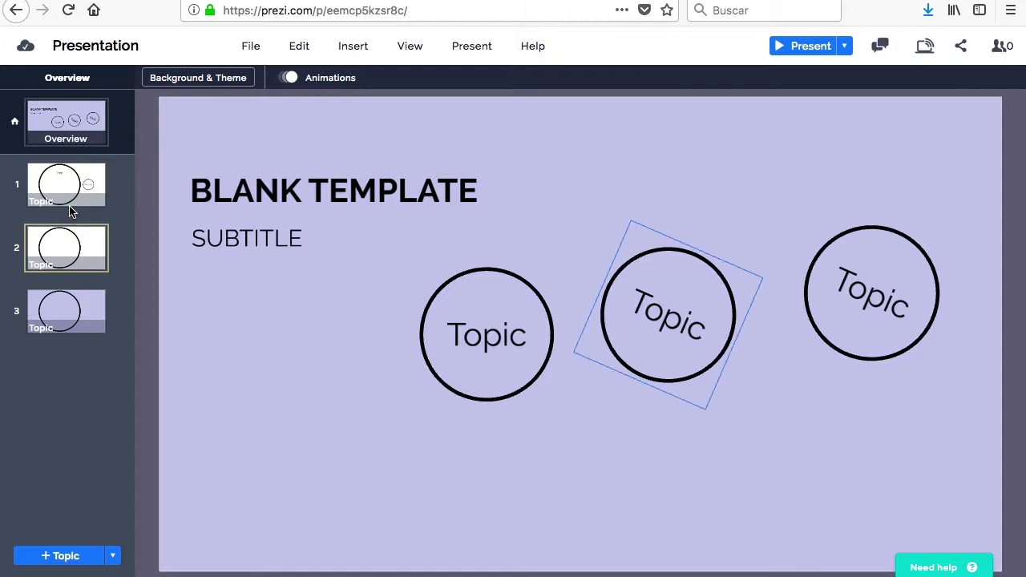
Nudge the first topic's Subtopic circle, inspect the second topic, and return to Overview.
click(64, 180)
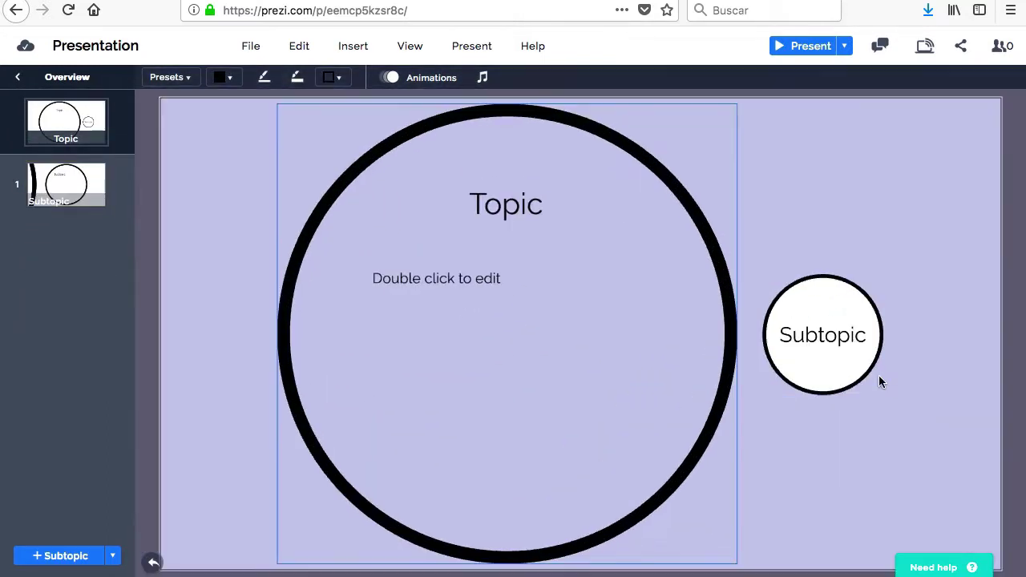
click(841, 337)
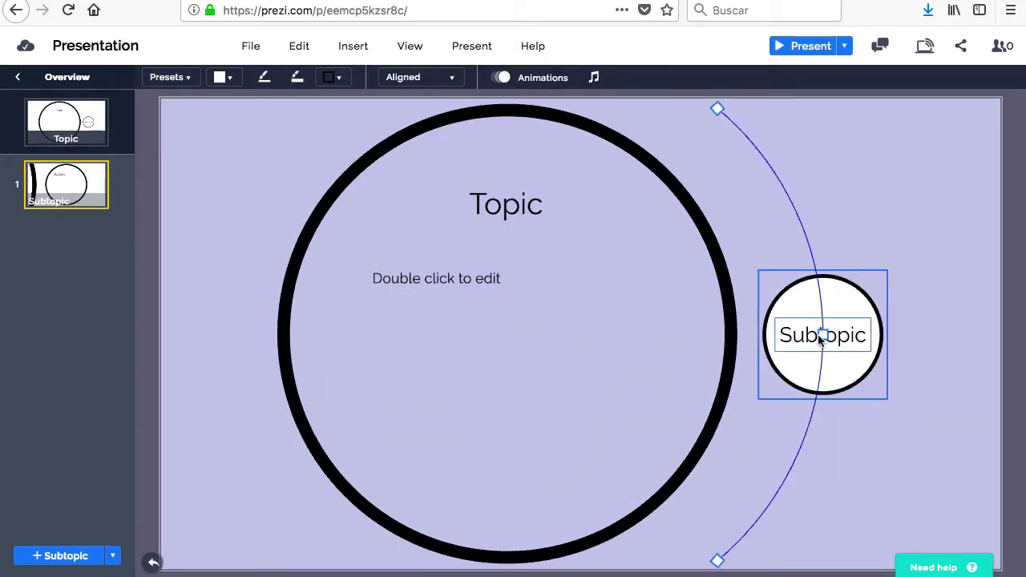
drag(821, 334, 820, 371)
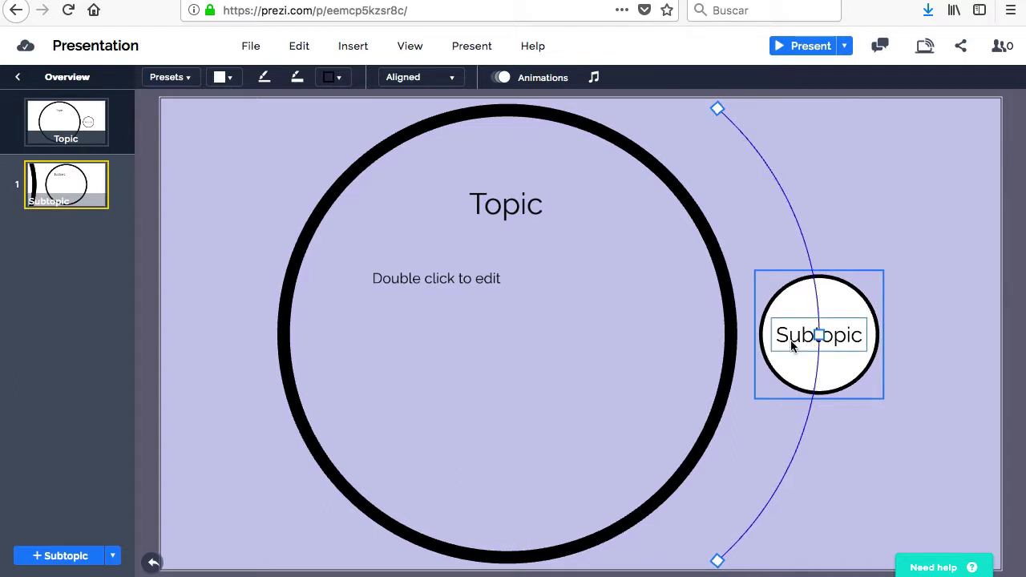
click(794, 361)
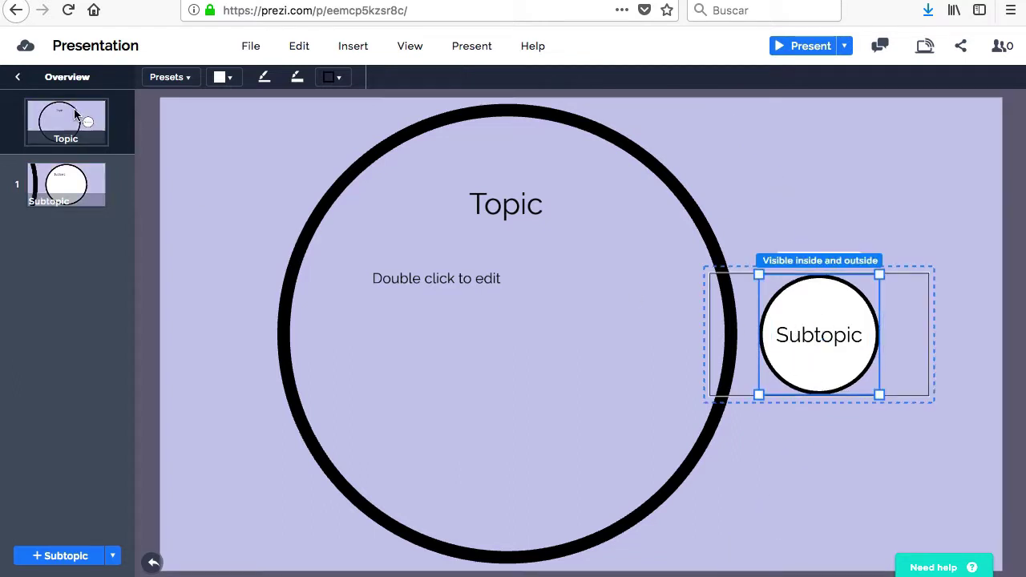
click(20, 81)
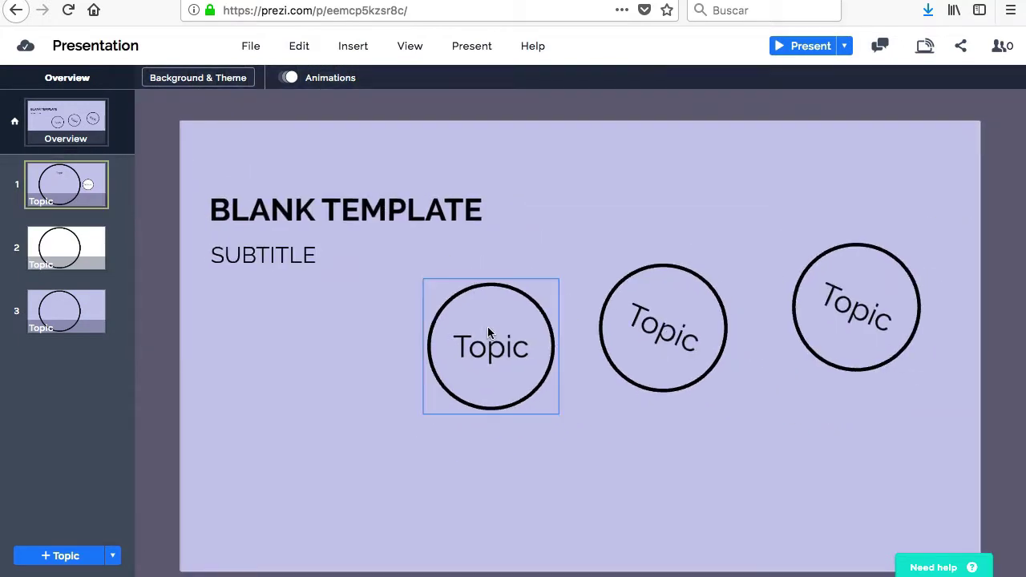
click(669, 305)
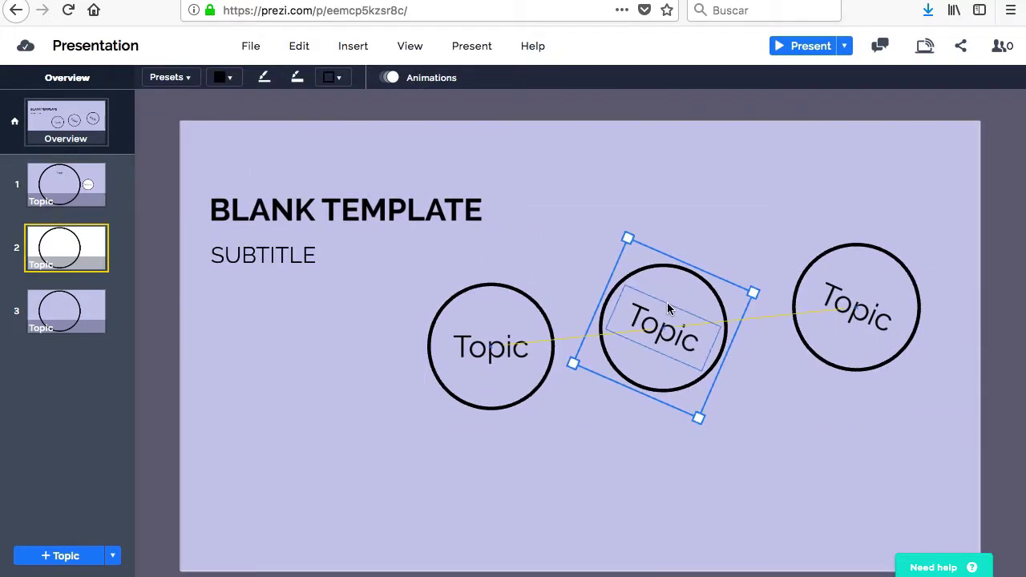
double_click(666, 295)
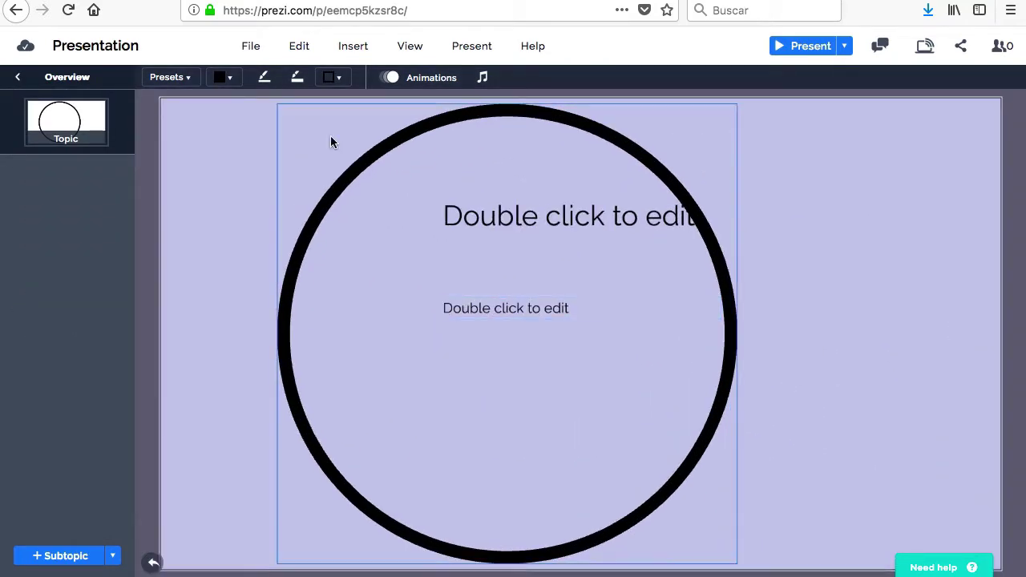
click(18, 79)
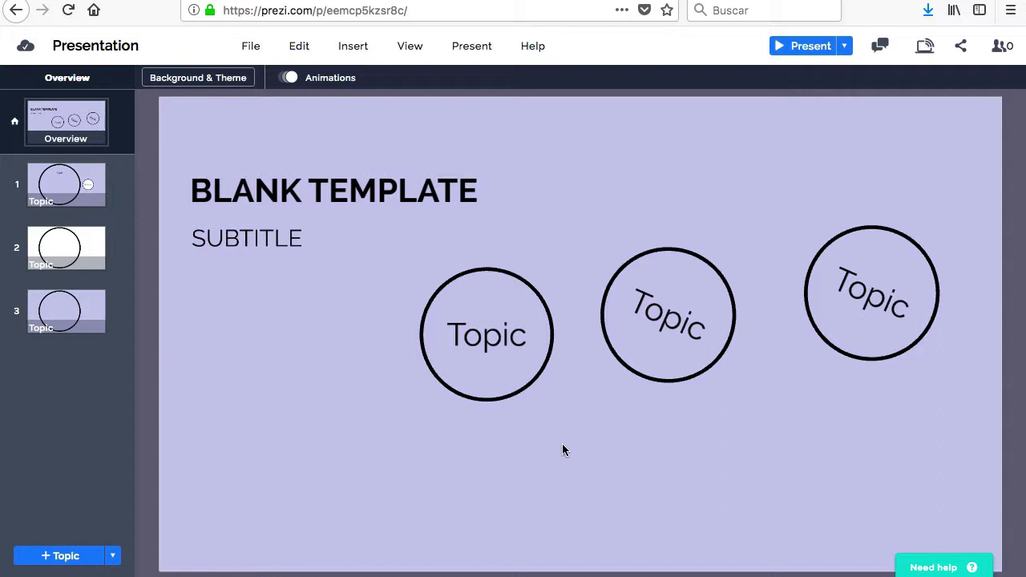
Add a fourth, Stack-type topic, view it, and return to the four-circle overview.
click(112, 557)
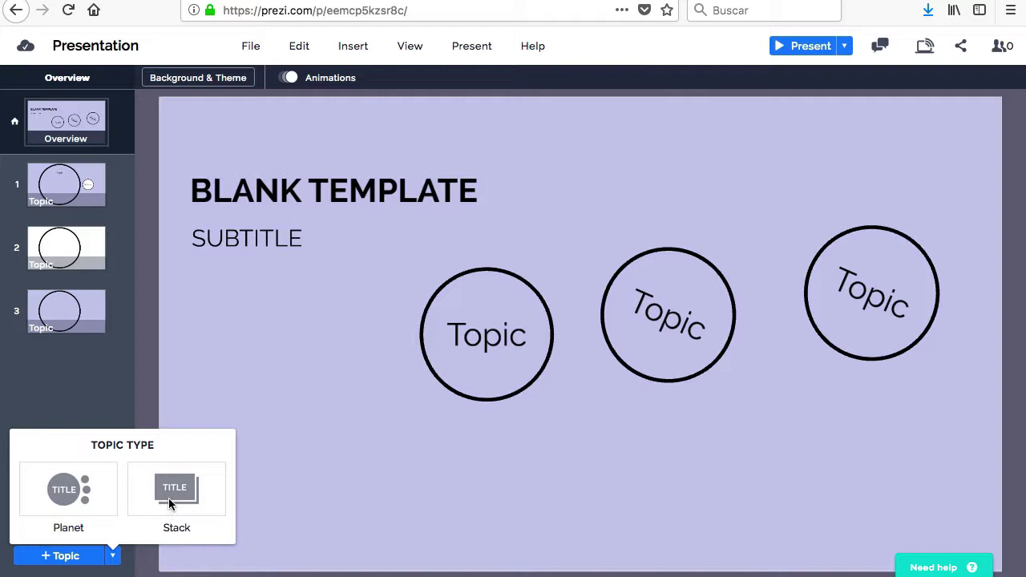
click(168, 498)
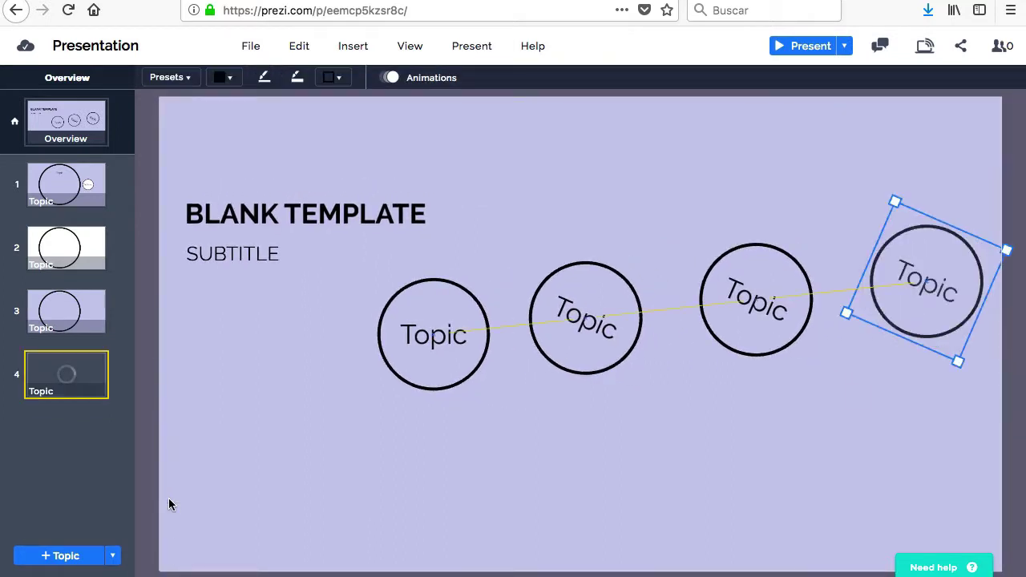
click(64, 372)
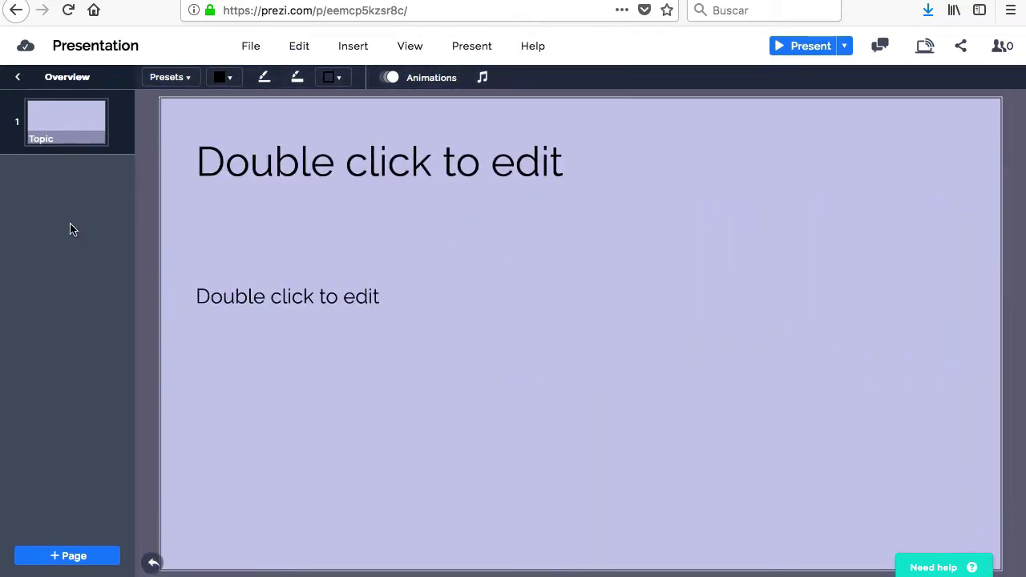
click(18, 80)
click(17, 78)
click(69, 73)
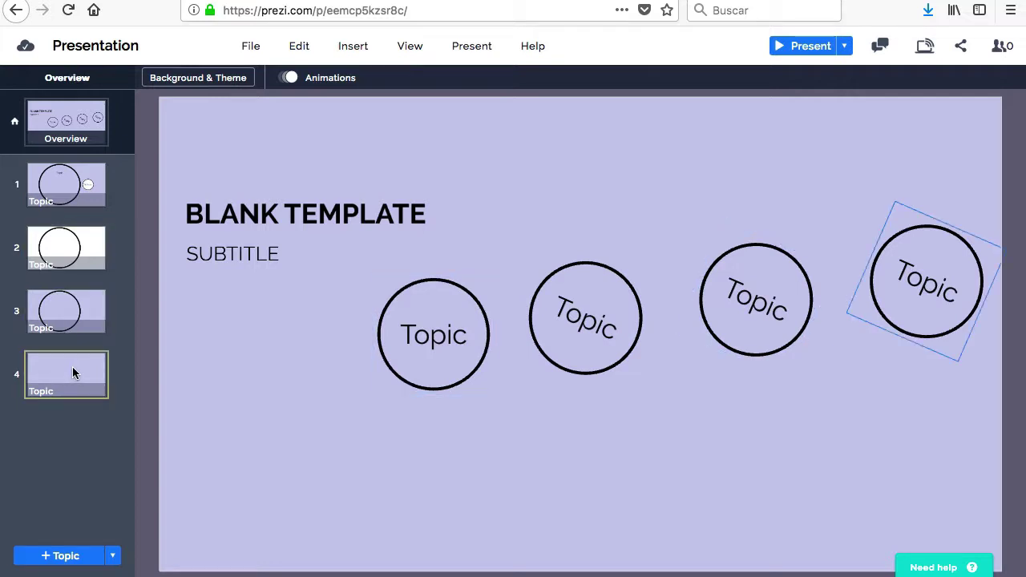
Change the first Topic circle's border from black to green at full opacity.
click(418, 341)
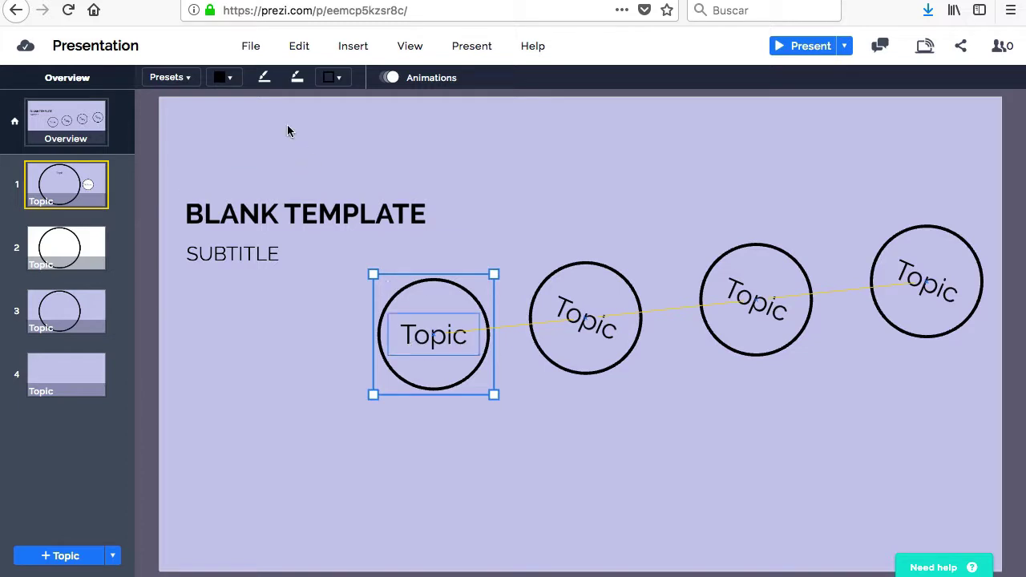
click(340, 79)
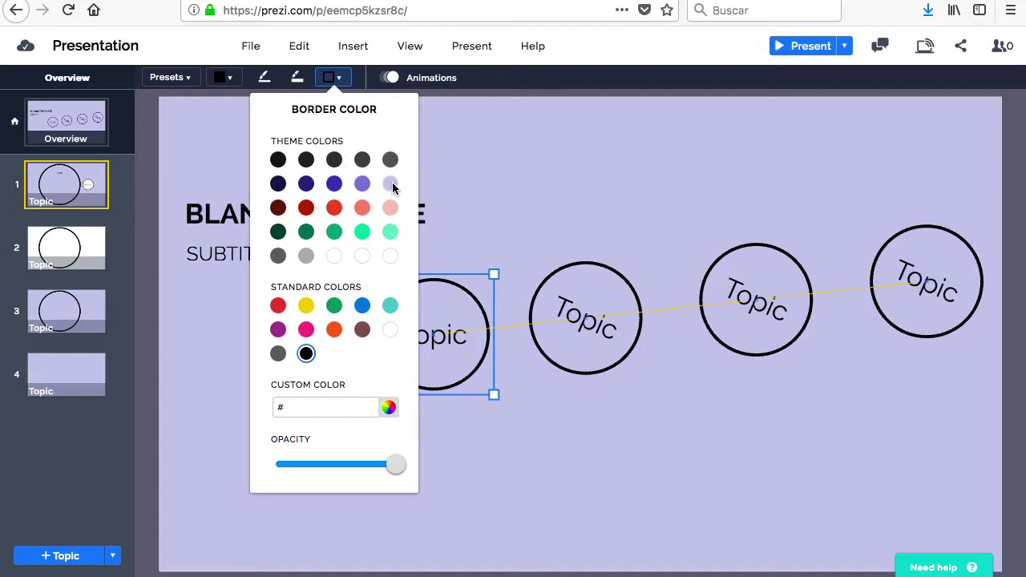
click(307, 185)
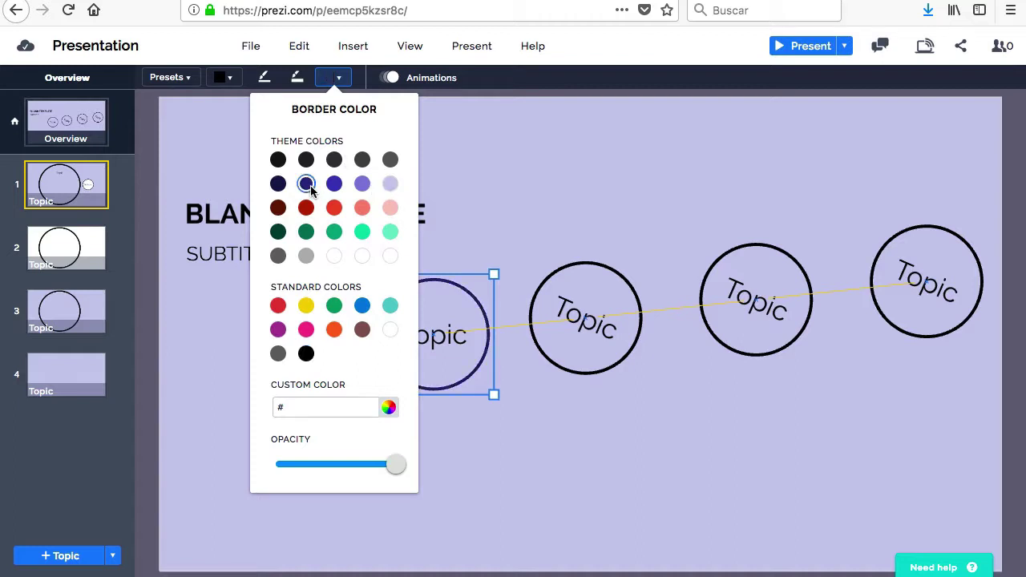
click(335, 231)
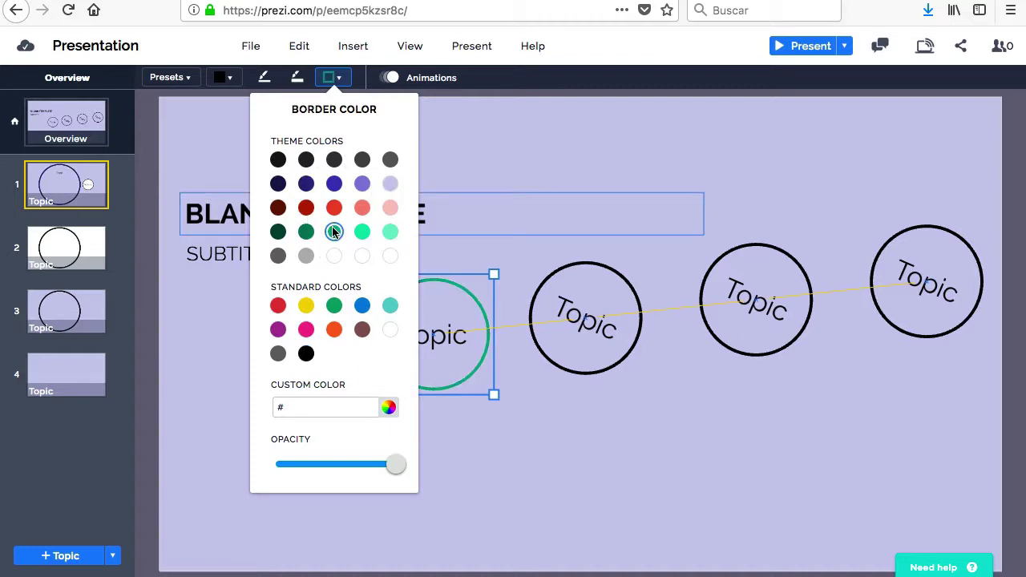
drag(396, 467, 431, 463)
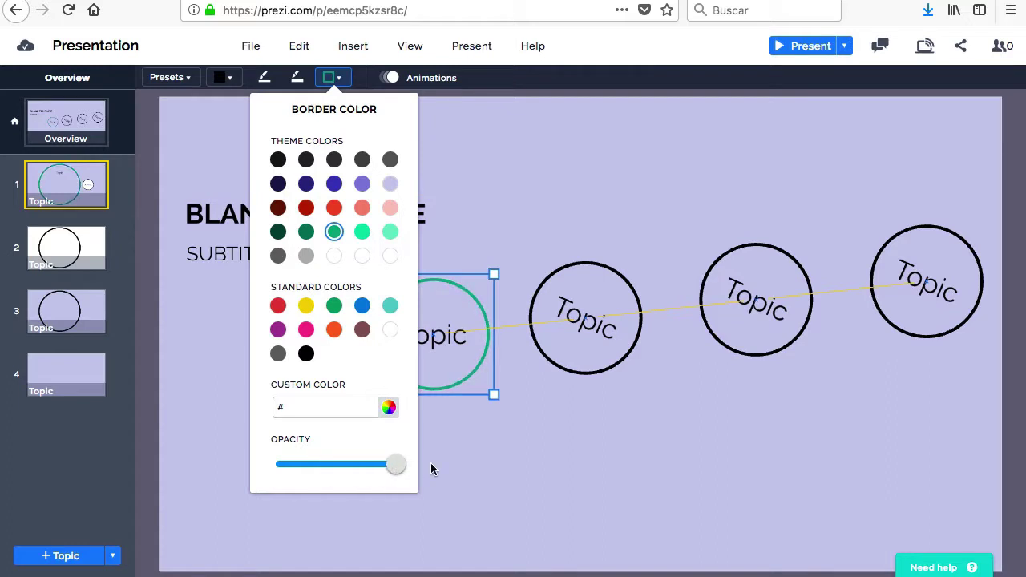
Bump the first circle's green border thickness up a few notches to make it bolder.
click(329, 77)
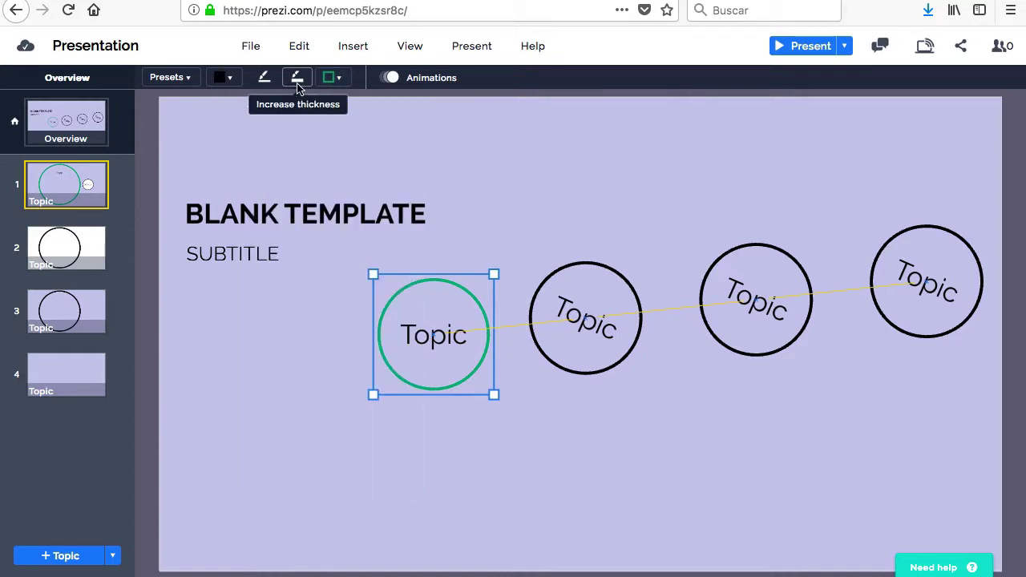
click(296, 79)
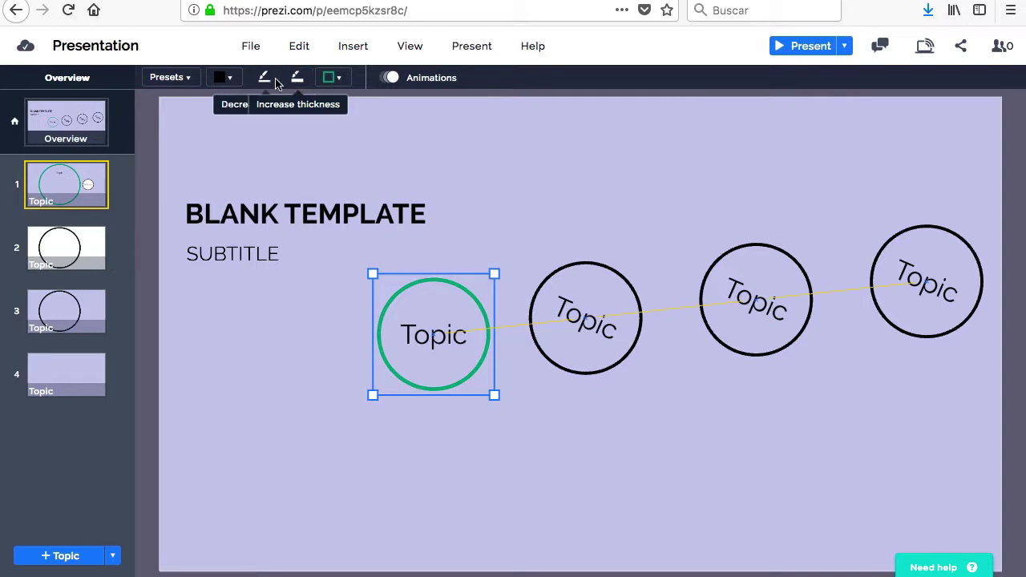
click(273, 80)
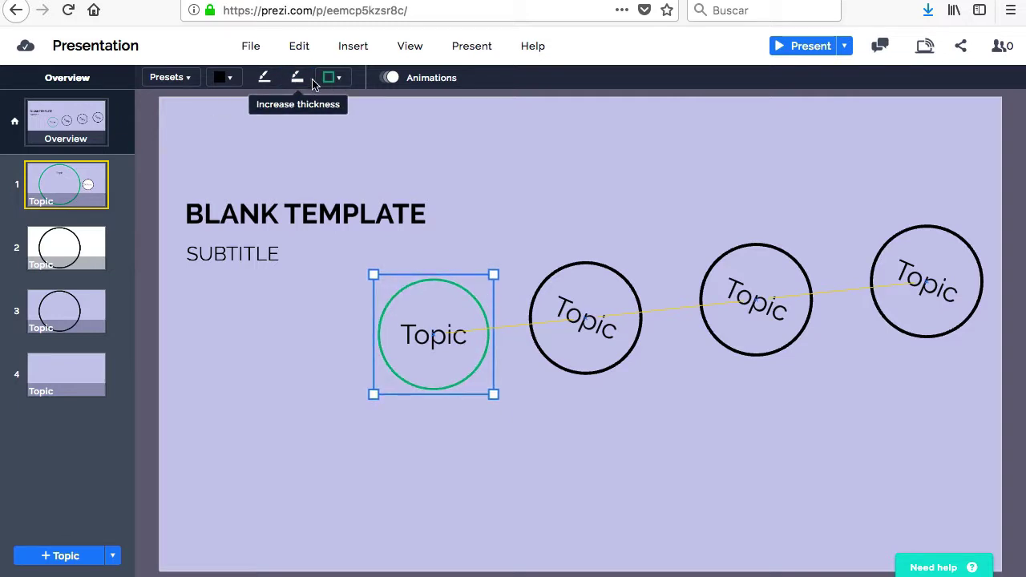
click(301, 80)
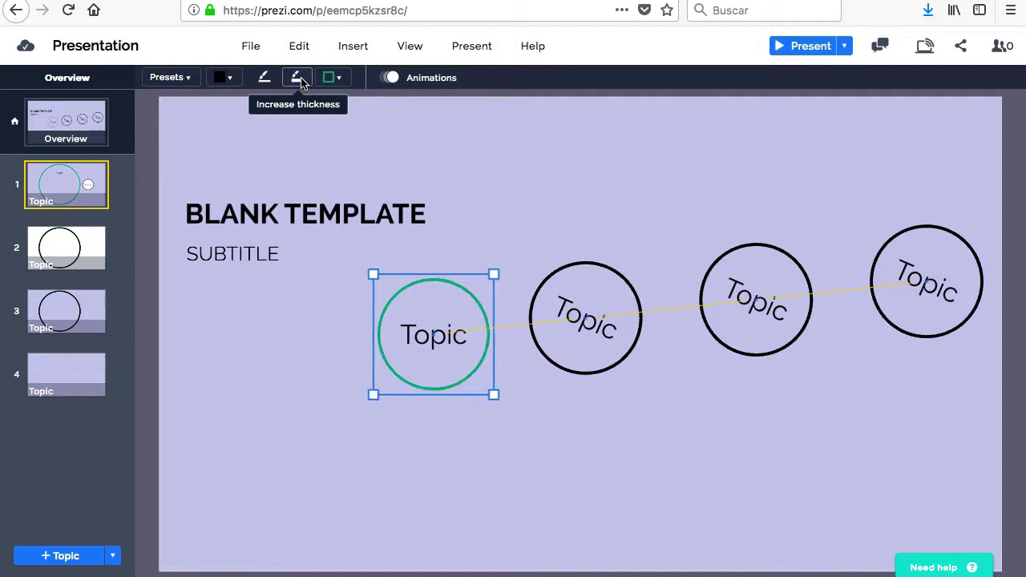
click(301, 80)
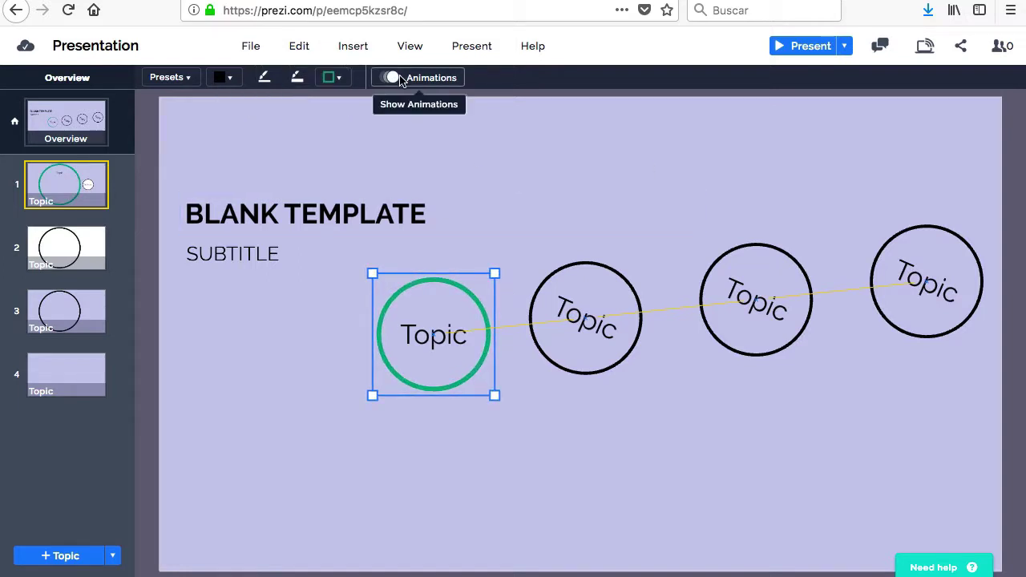
click(250, 49)
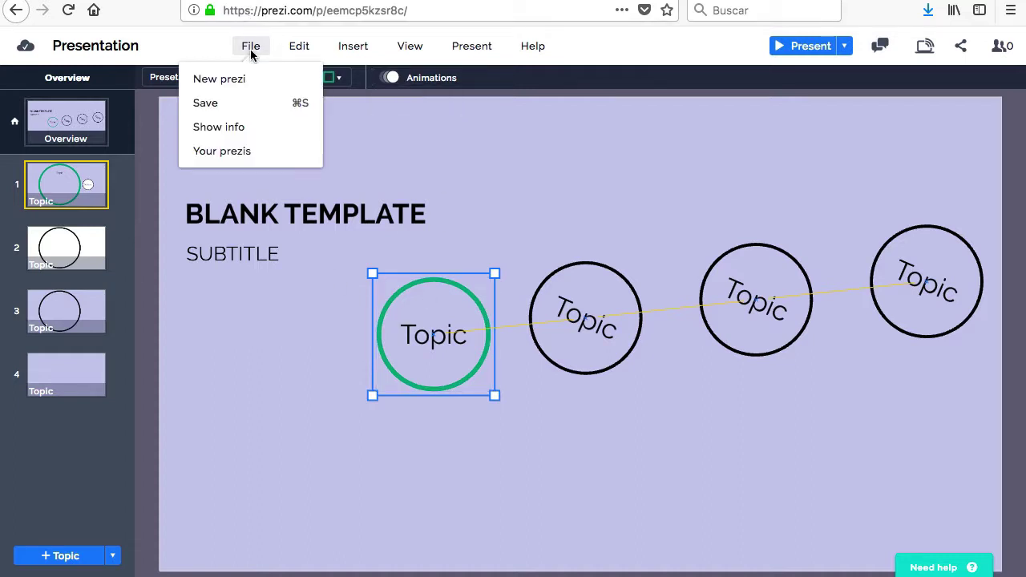
click(301, 54)
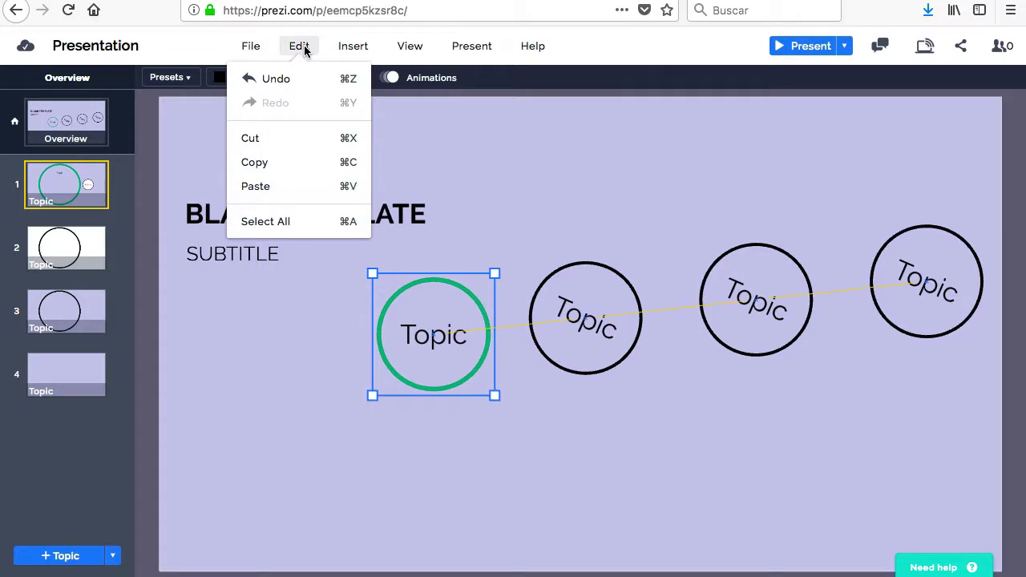
click(353, 50)
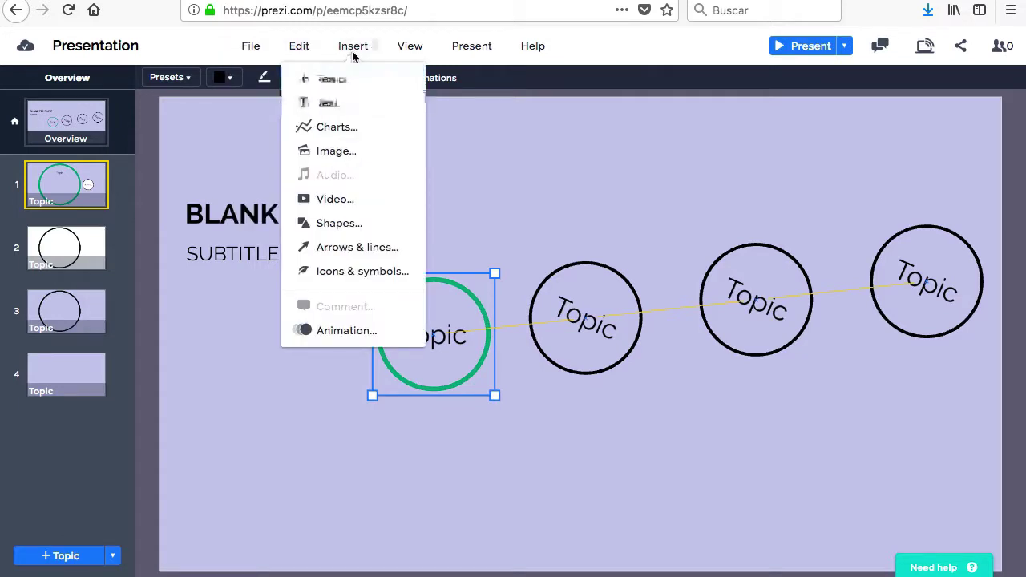
click(410, 48)
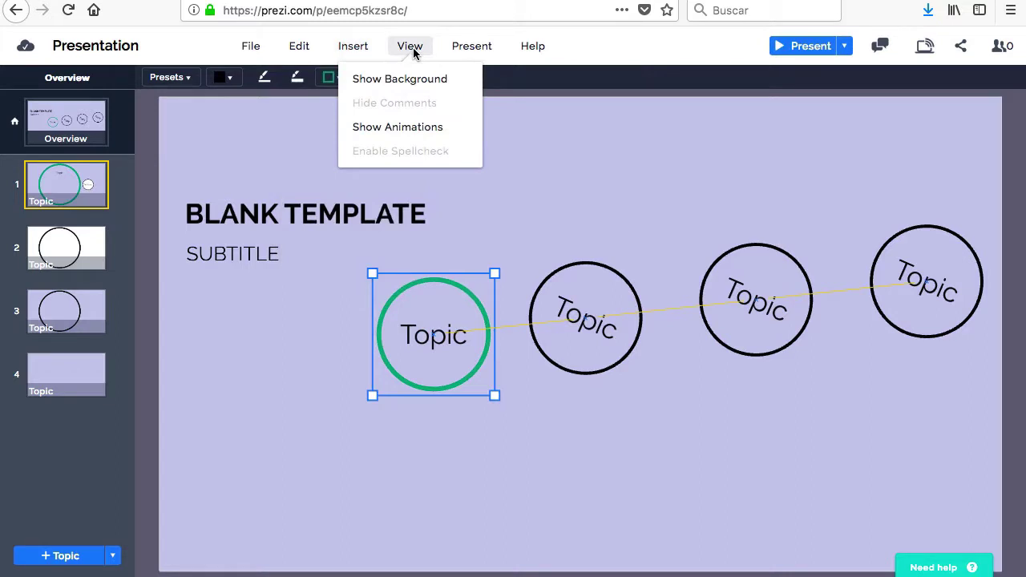
click(451, 50)
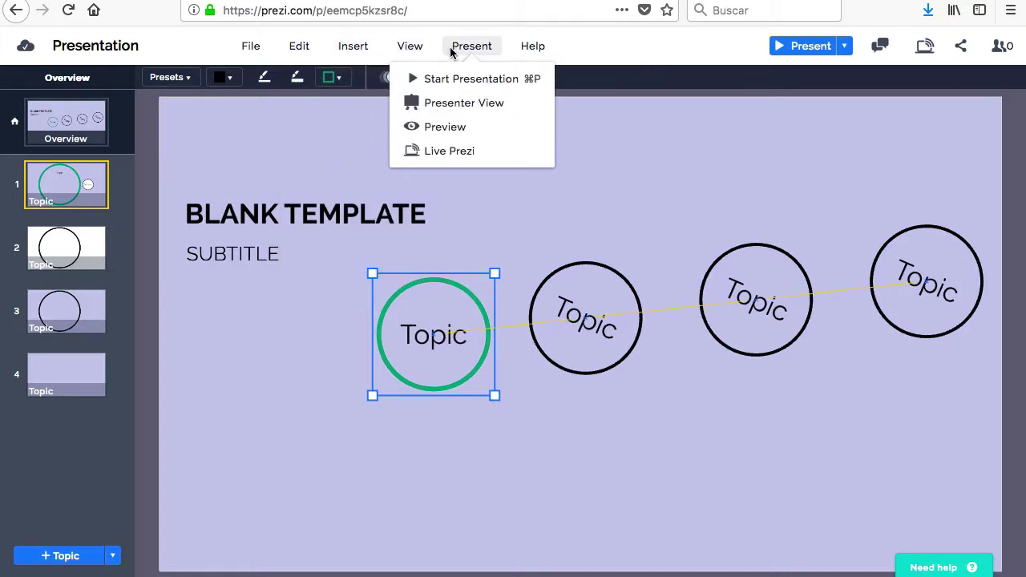
click(525, 48)
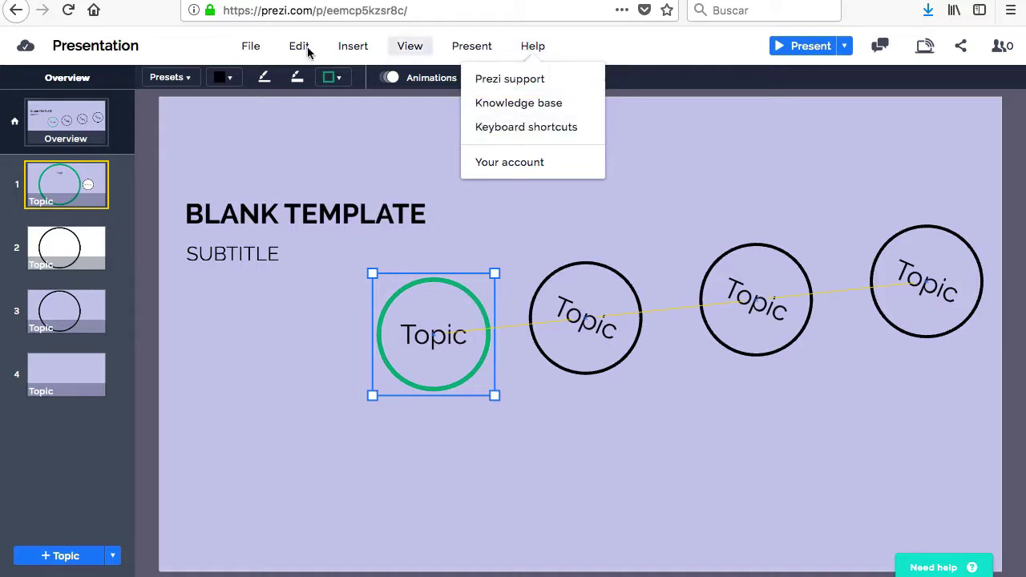
click(247, 46)
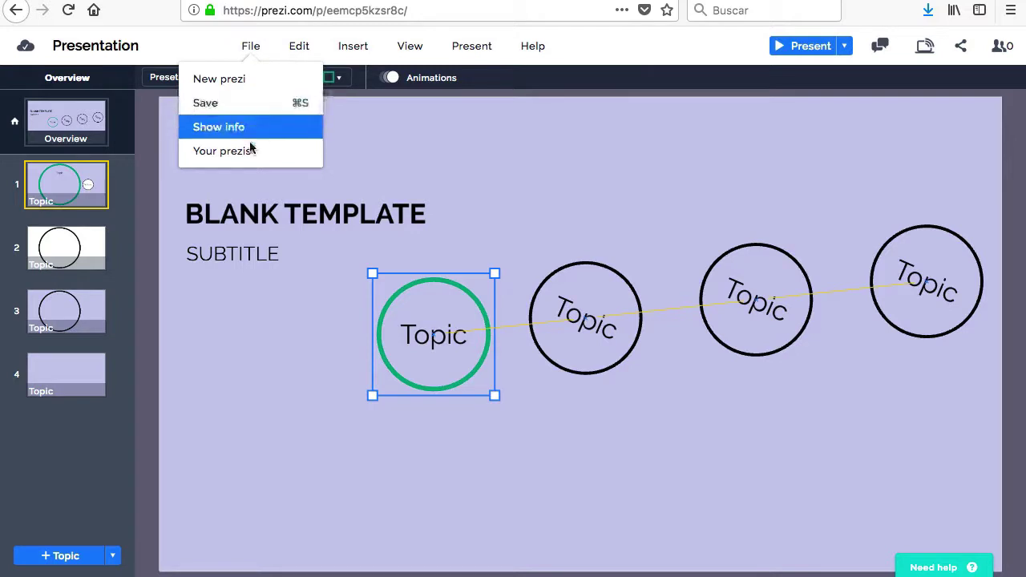
click(558, 151)
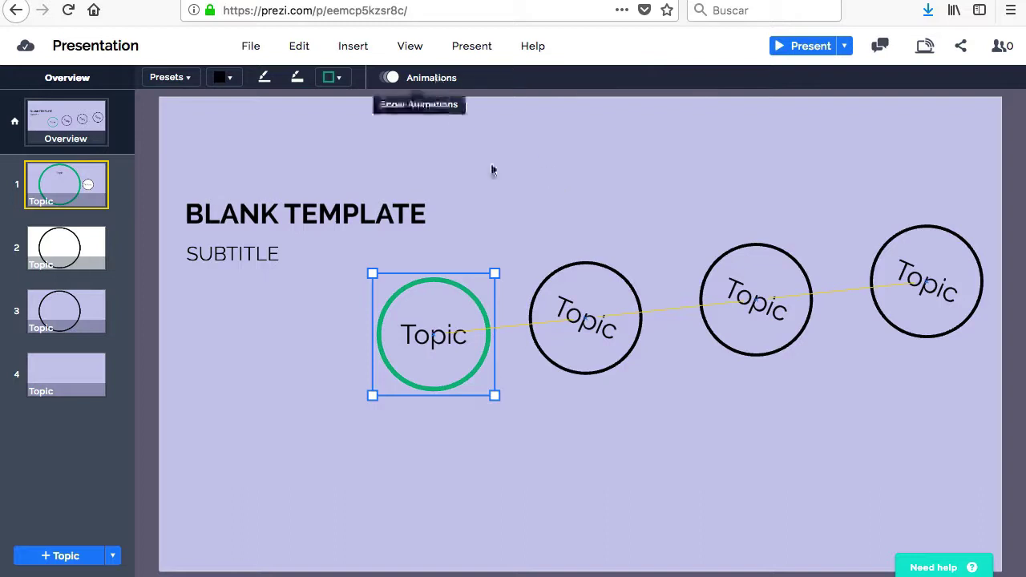
Turn on overview animations and set them to play after "Topic".
click(426, 100)
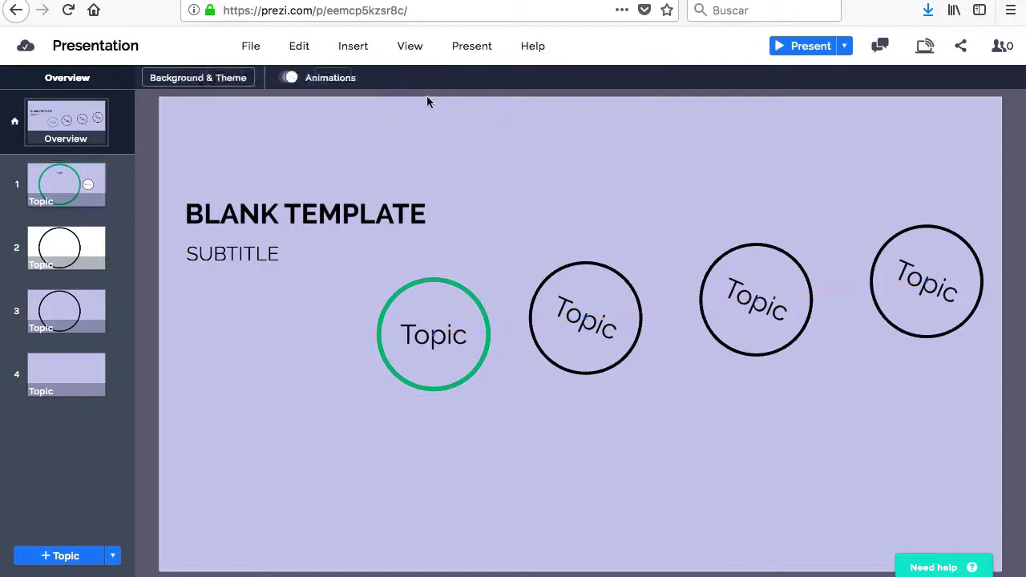
click(345, 77)
click(896, 111)
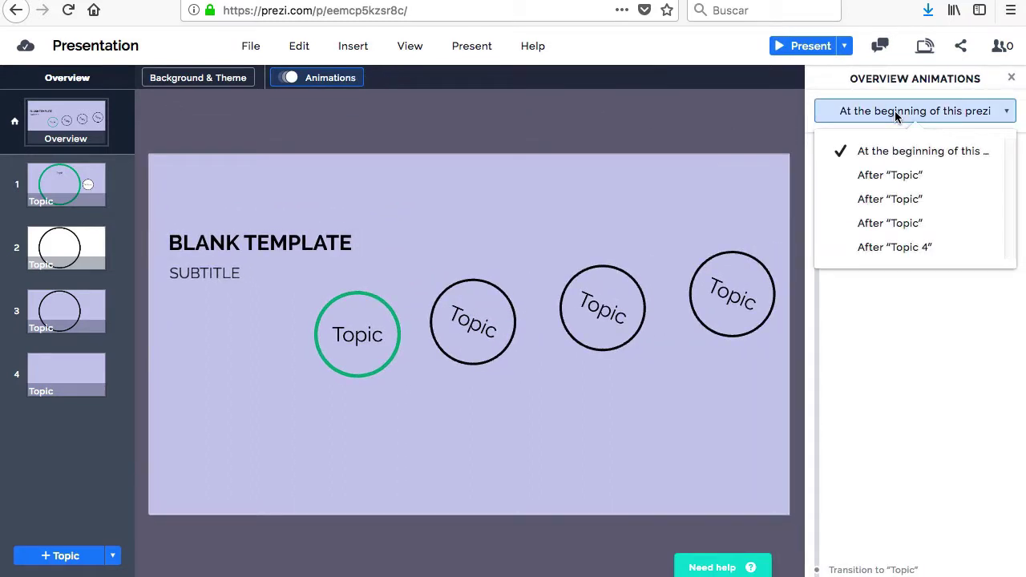
click(884, 178)
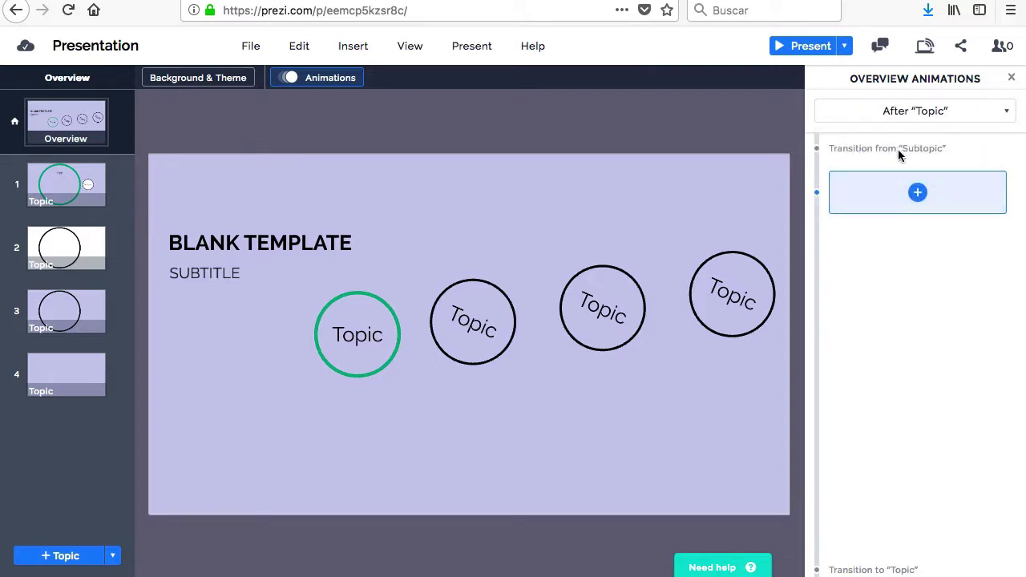
Add a zoom area and size it to frame the first two Topic circles.
click(917, 193)
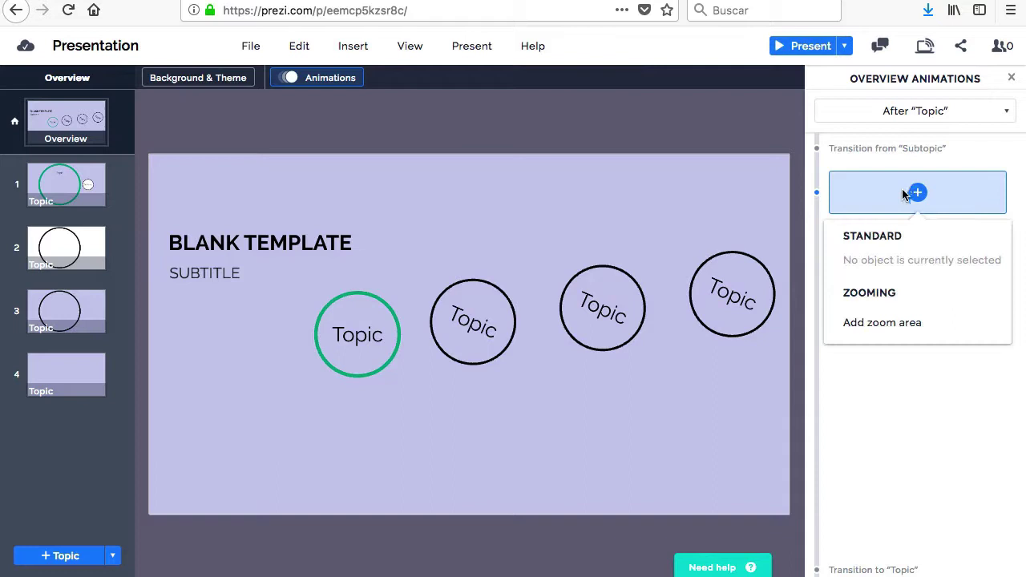
click(871, 321)
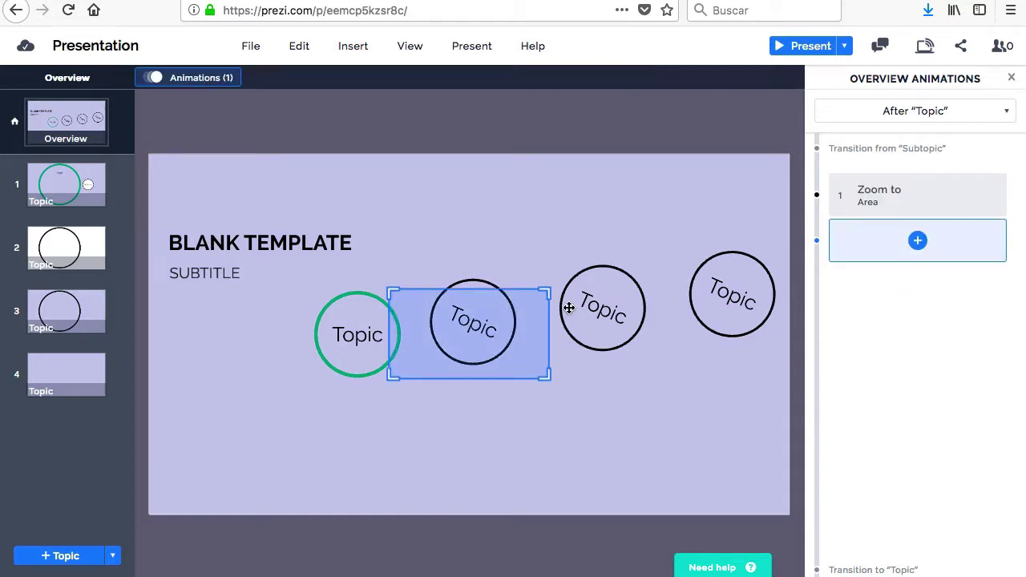
drag(545, 292, 605, 243)
drag(494, 295, 444, 309)
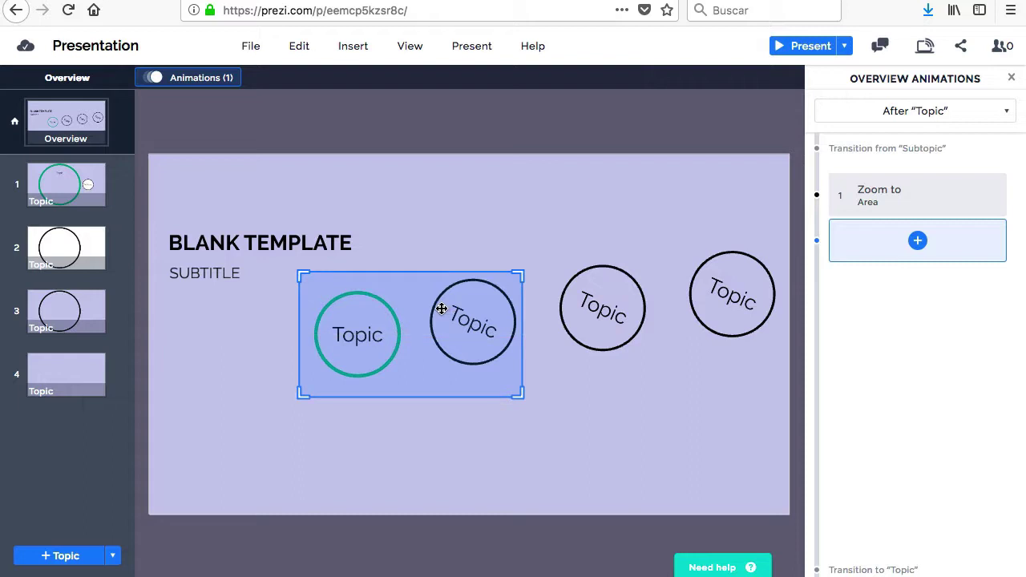
click(518, 229)
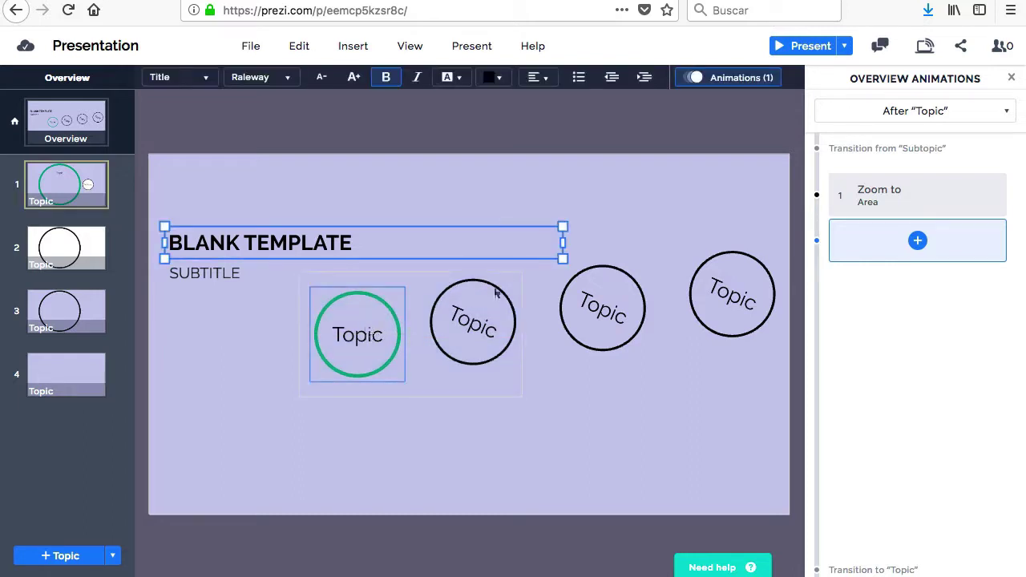
After the existing zoom-to-area step, add a 'Zoom out to overview' animation.
click(347, 338)
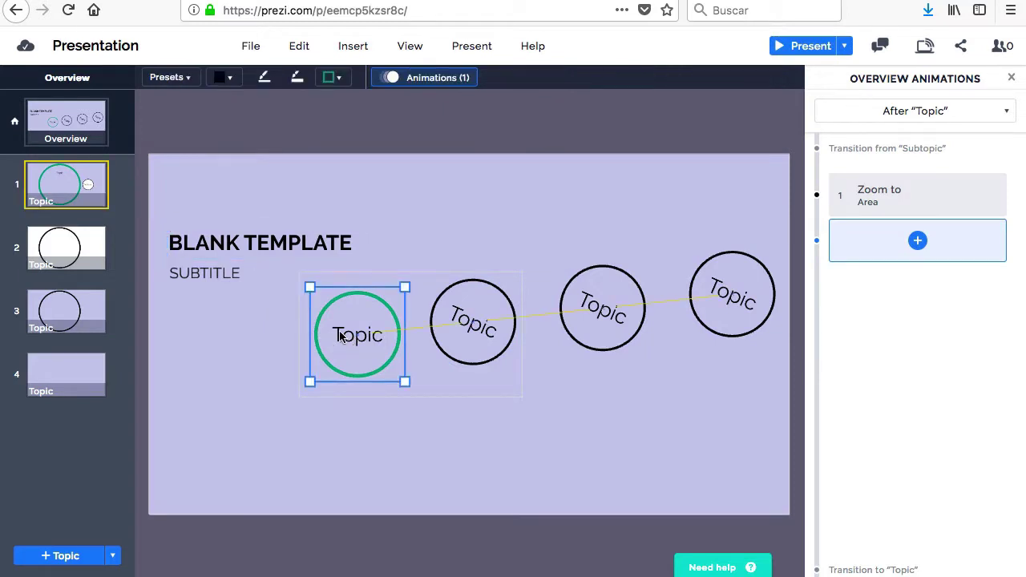
click(273, 365)
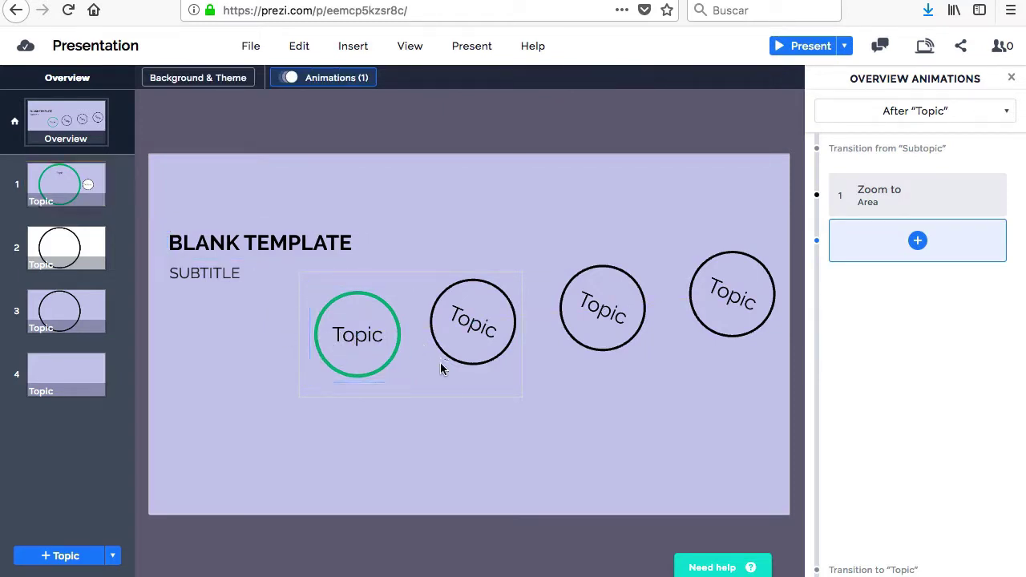
click(905, 190)
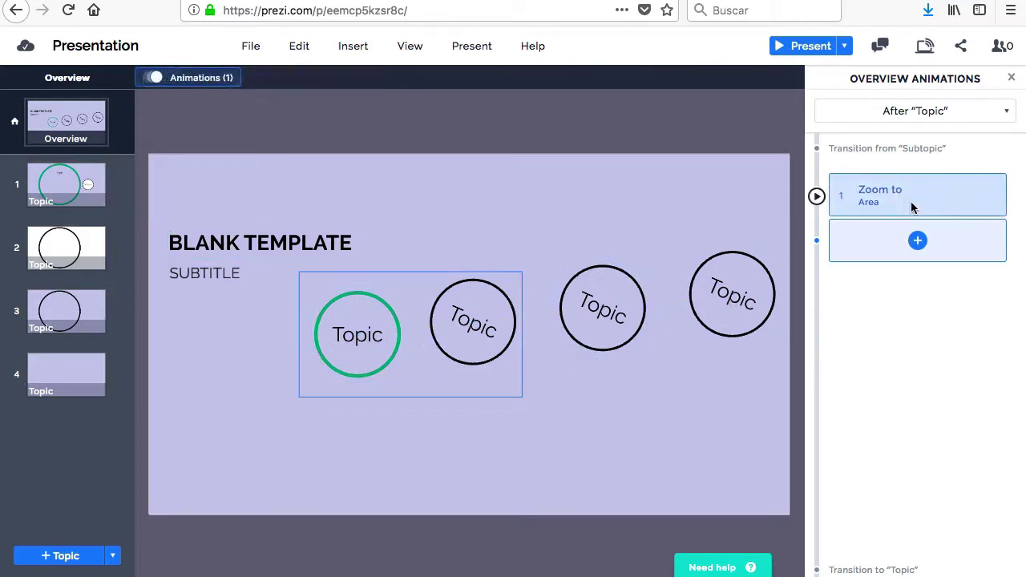
click(917, 240)
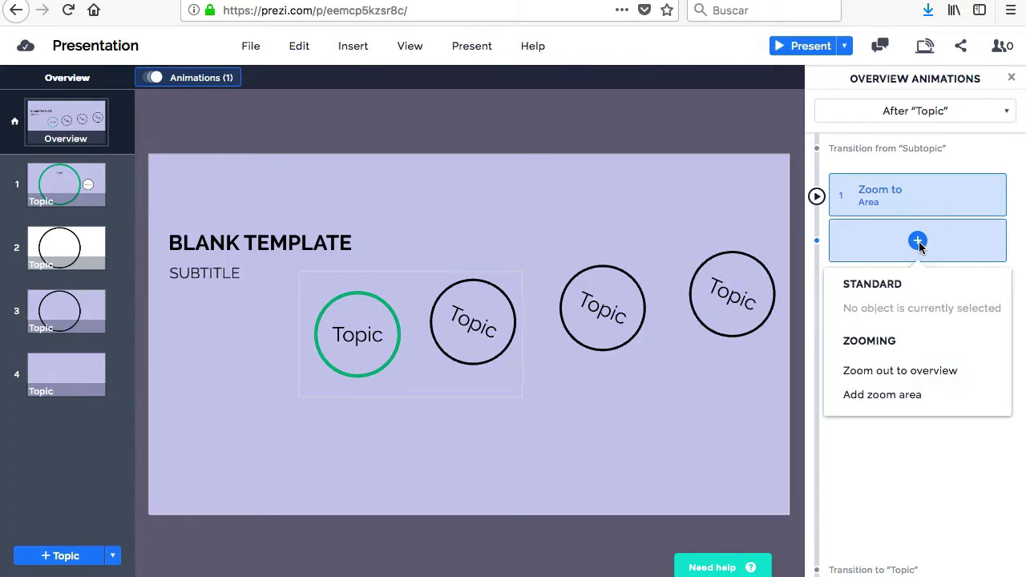
click(862, 370)
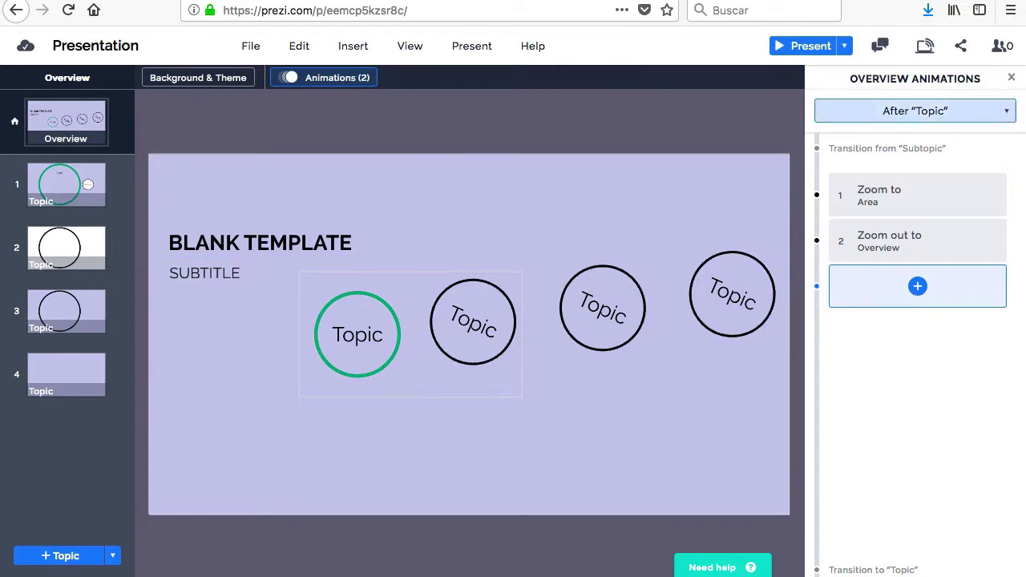
Inspect the third Topic circle and BLANK TEMPLATE title, then reopen the Overview Animations panel.
click(1011, 77)
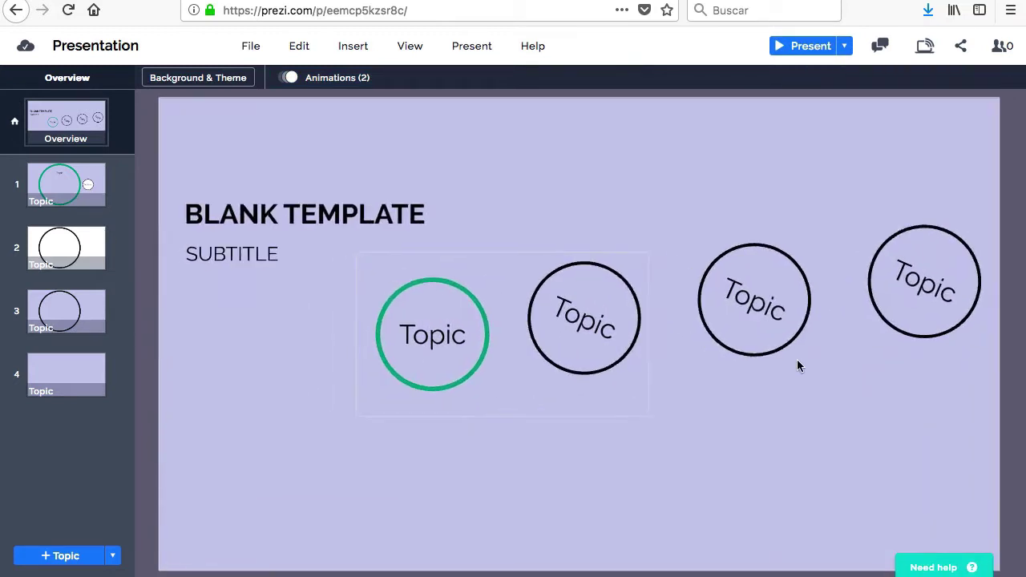
click(739, 303)
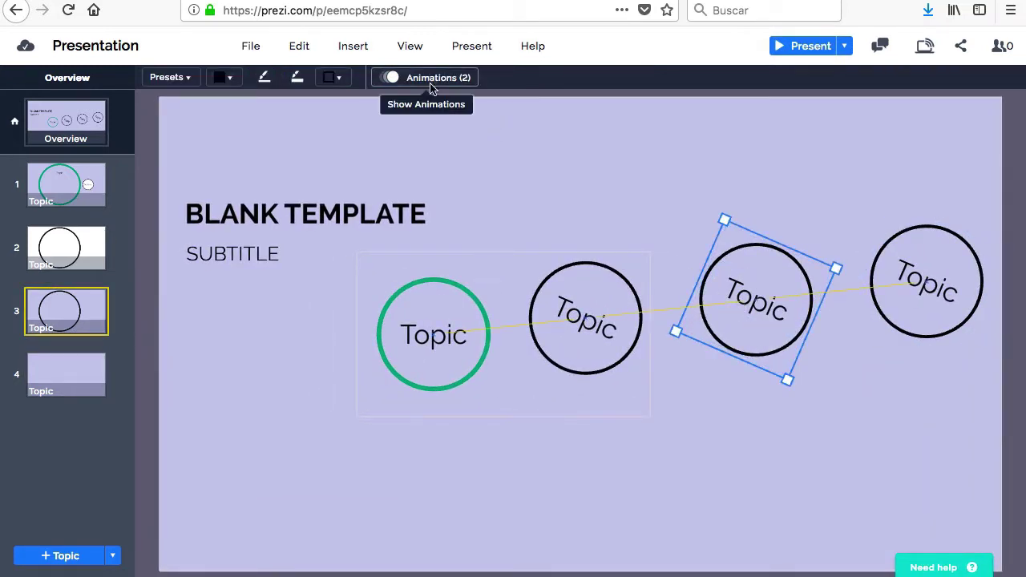
click(369, 235)
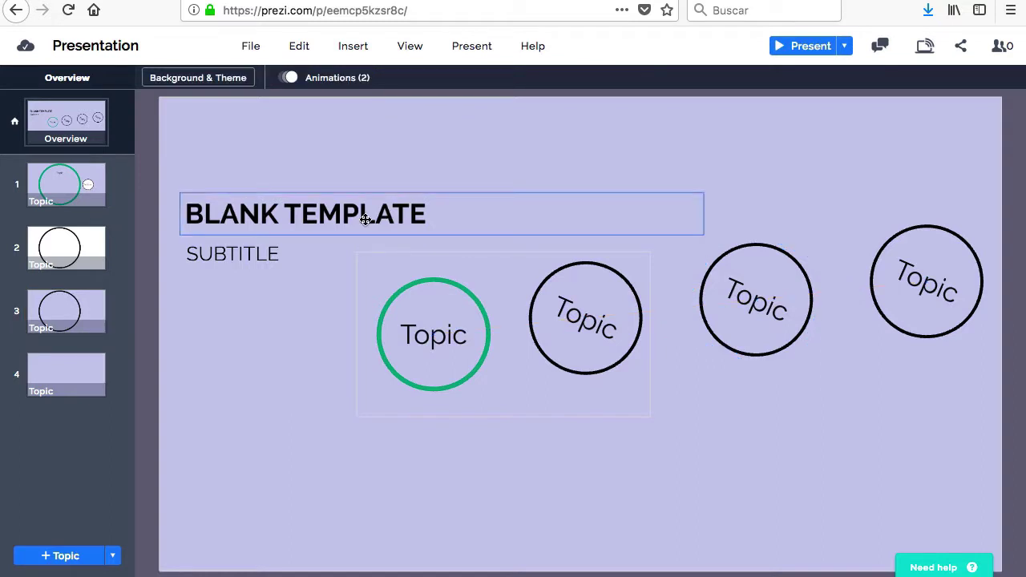
click(366, 219)
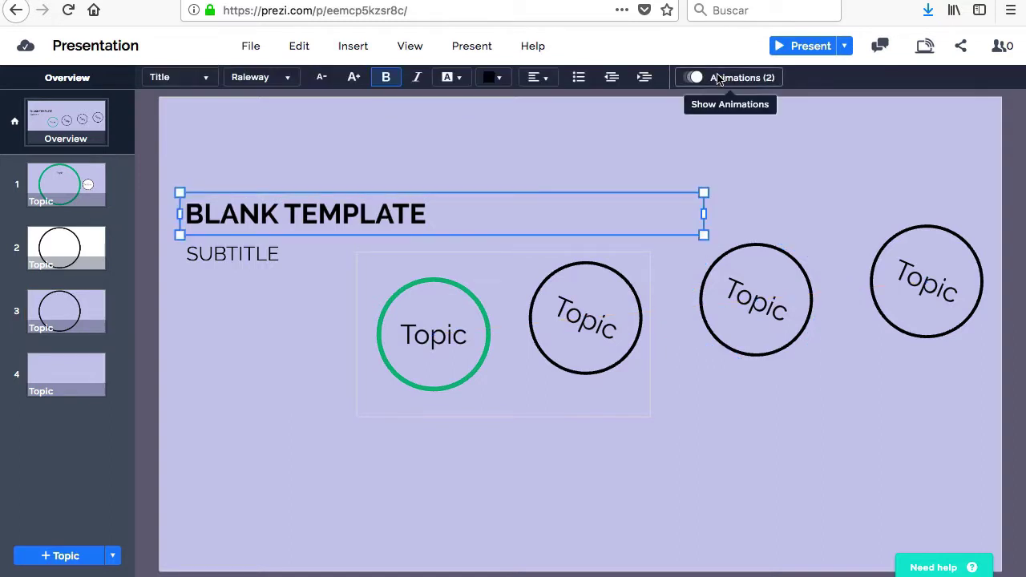
click(805, 163)
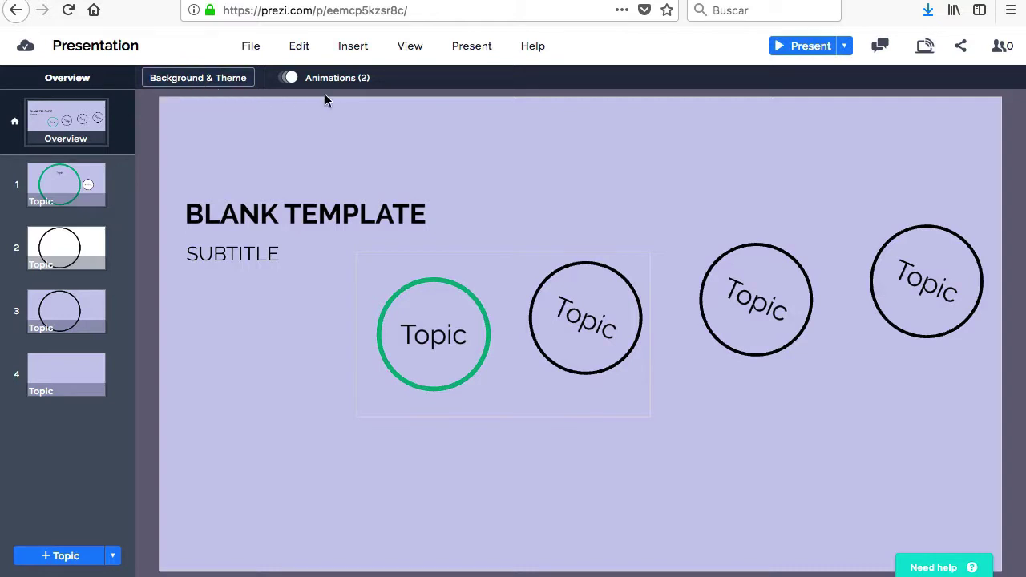
click(288, 78)
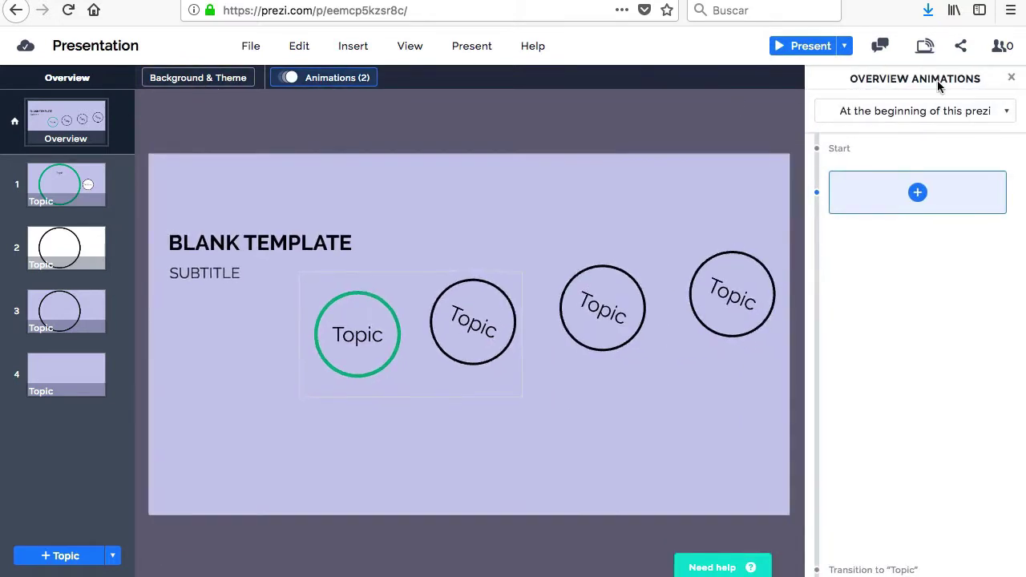
Keep the animations playing 'At the beginning of this prezi' and close the panel.
click(933, 115)
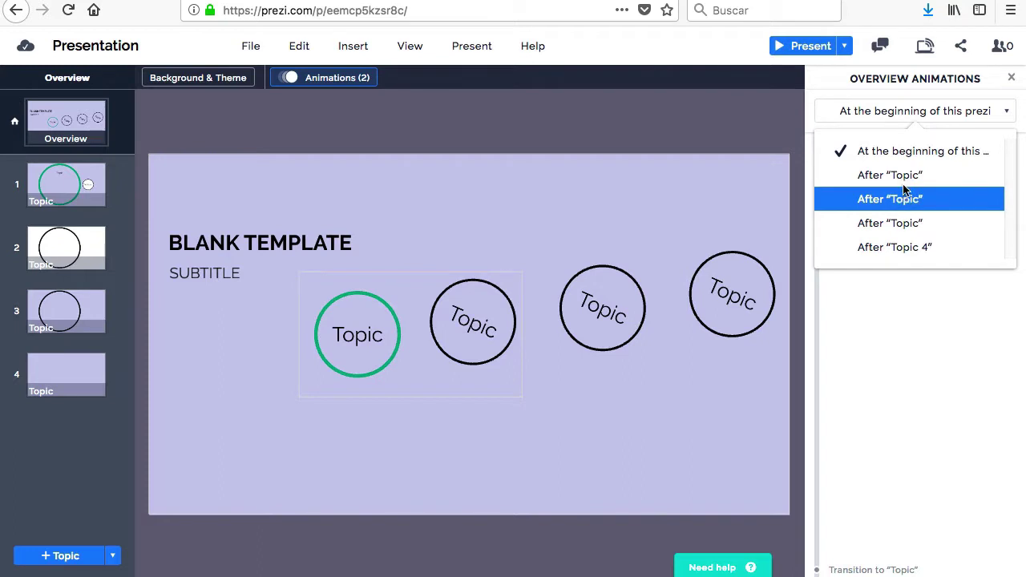
click(690, 187)
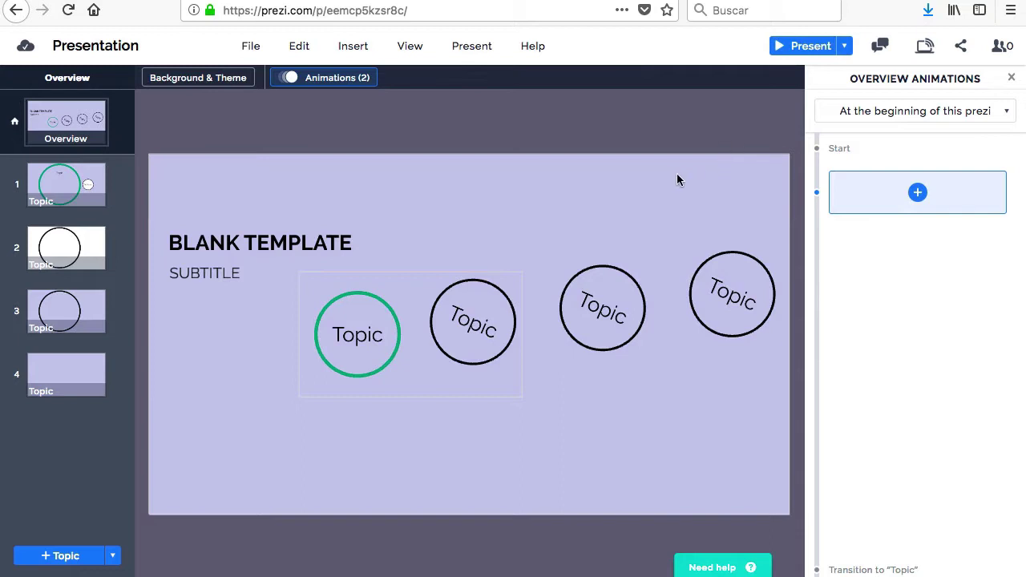
click(1011, 78)
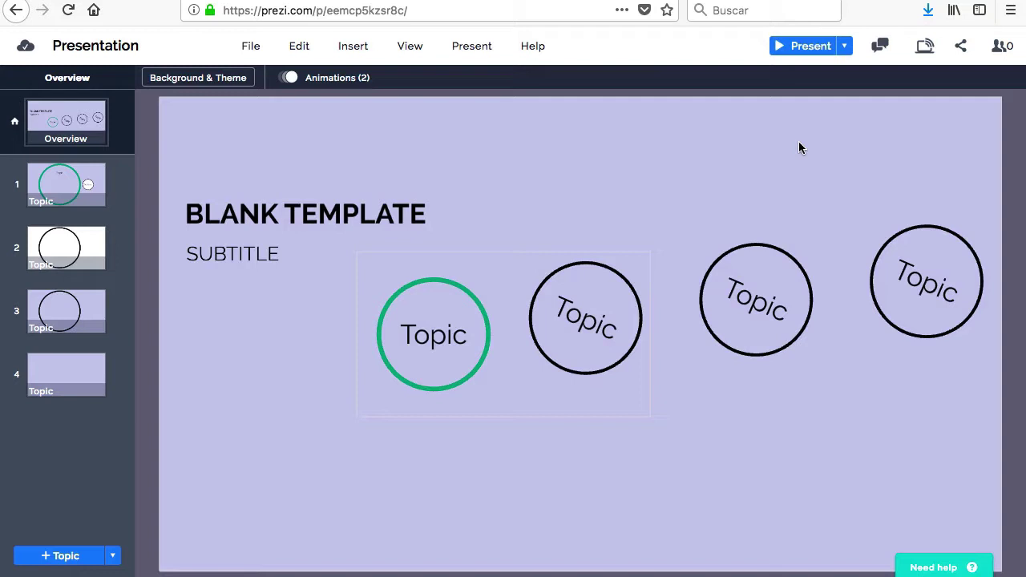
click(997, 48)
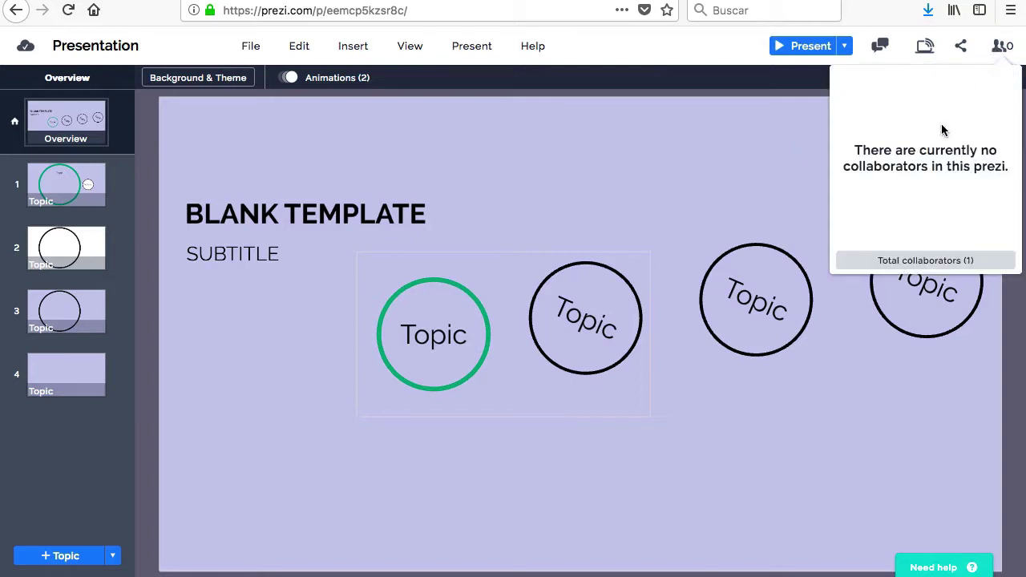
click(910, 263)
click(910, 262)
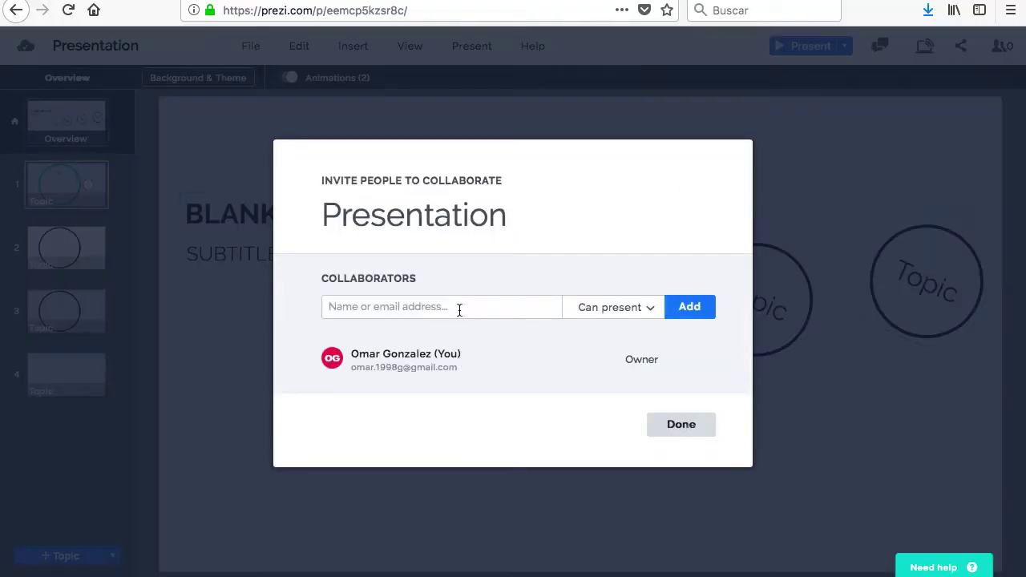
click(615, 313)
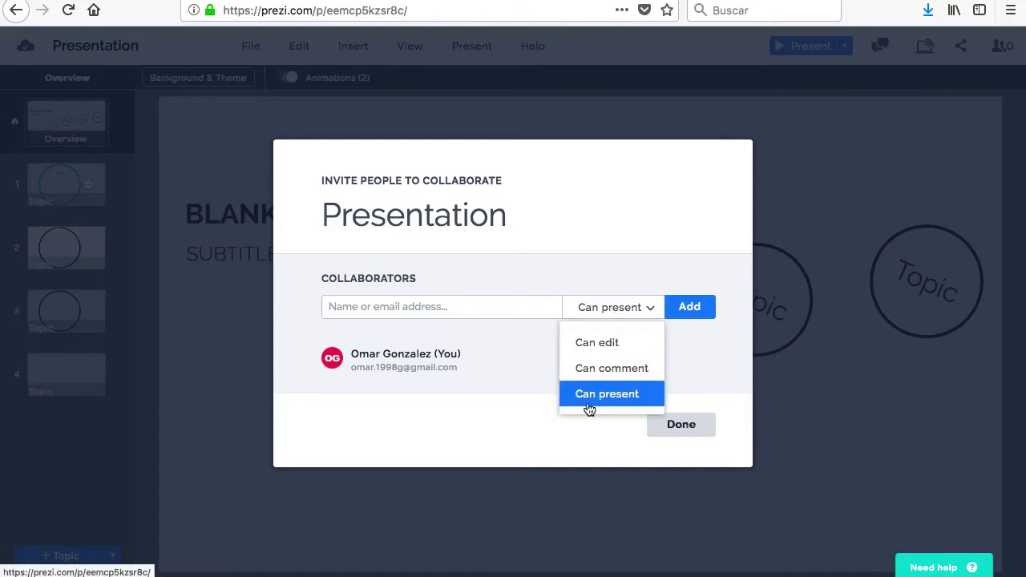
click(512, 440)
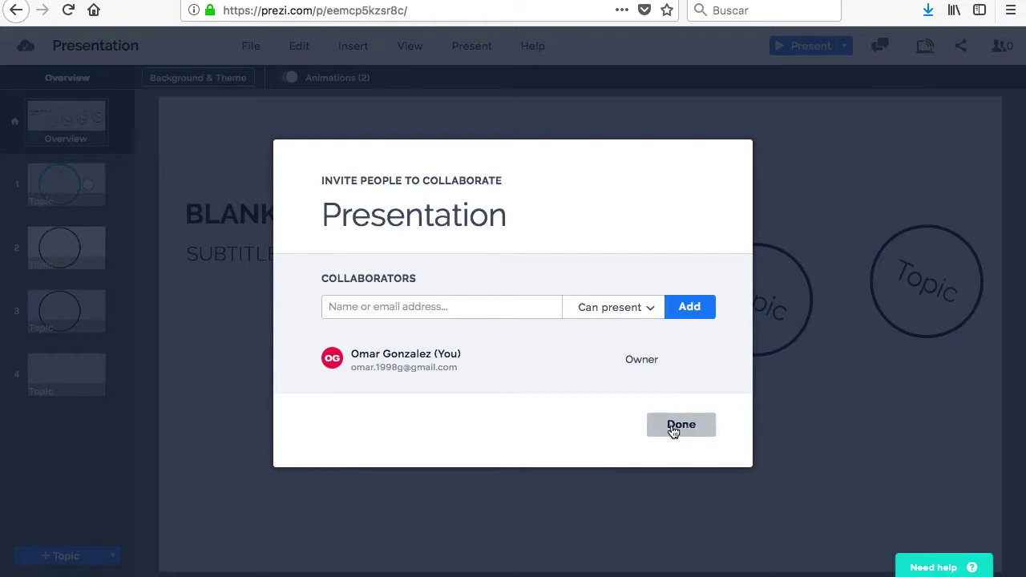
click(680, 424)
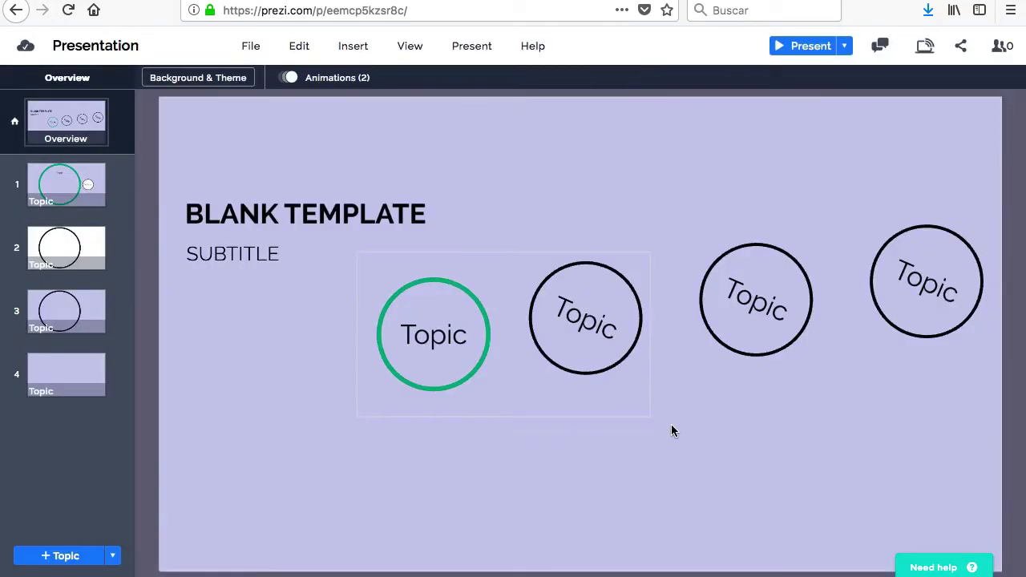
Share the Presentation with a new view link labelled with the viewer's name, and copy it.
click(963, 48)
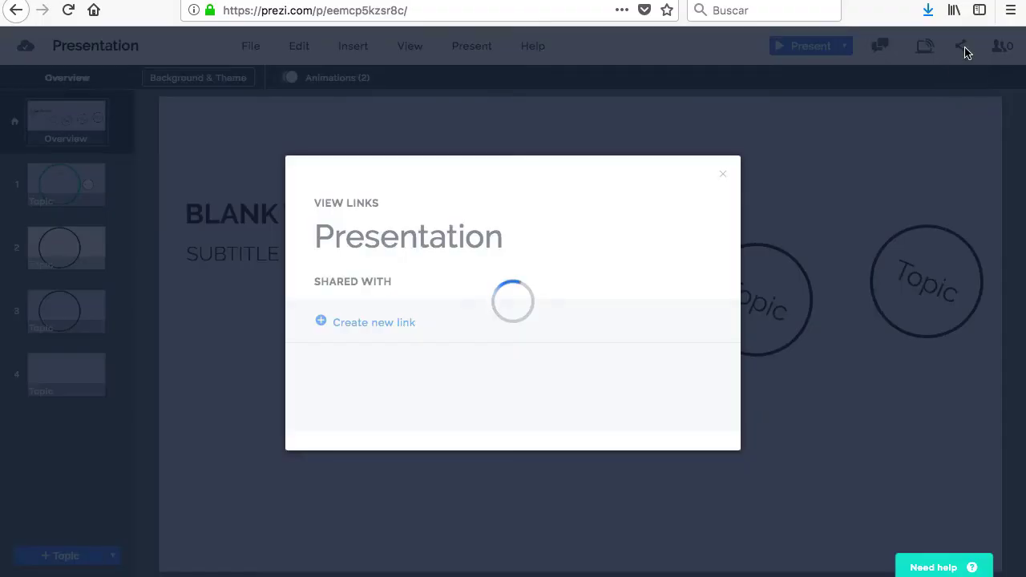
click(387, 325)
click(388, 303)
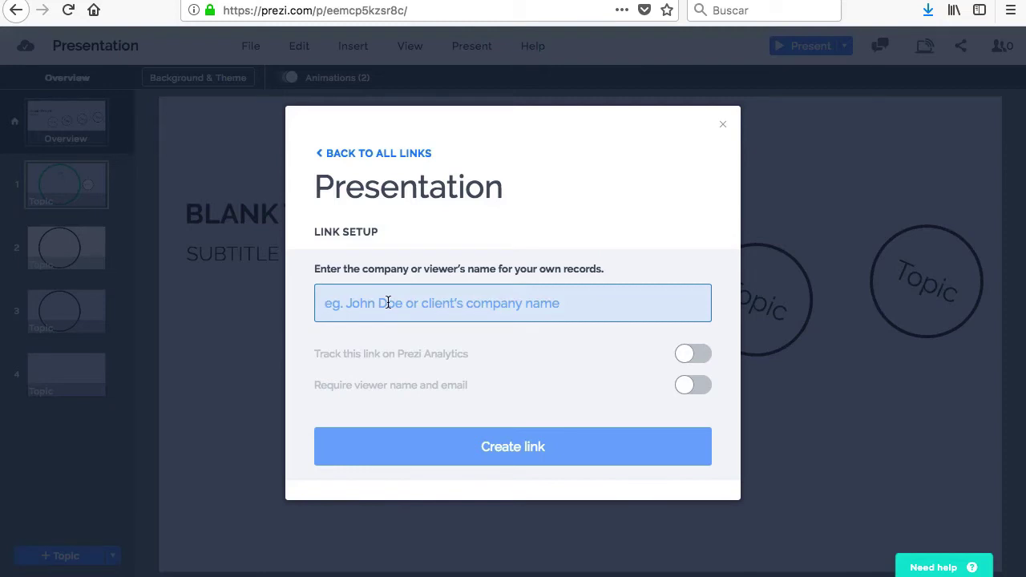
text(Sam)
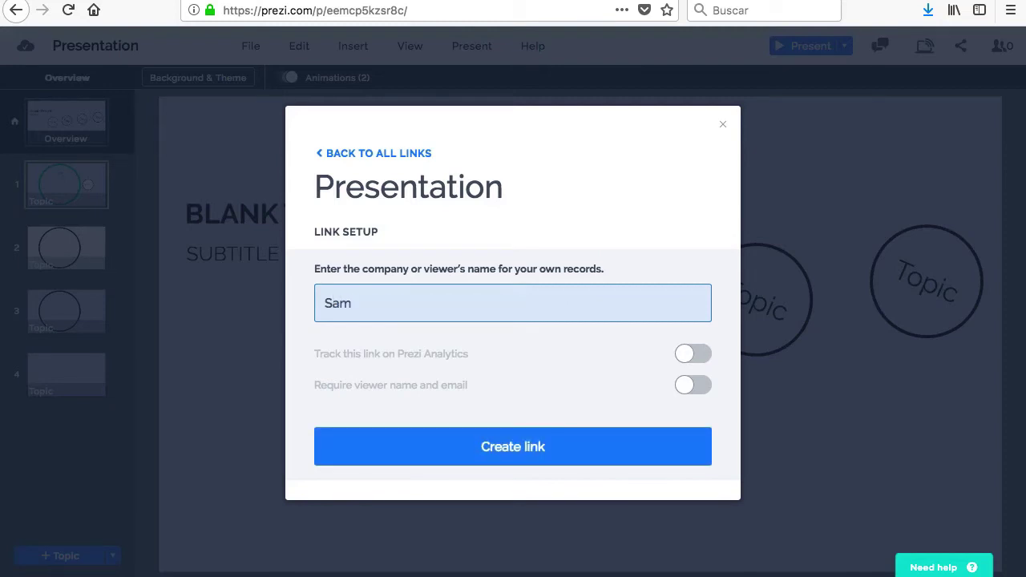
click(495, 442)
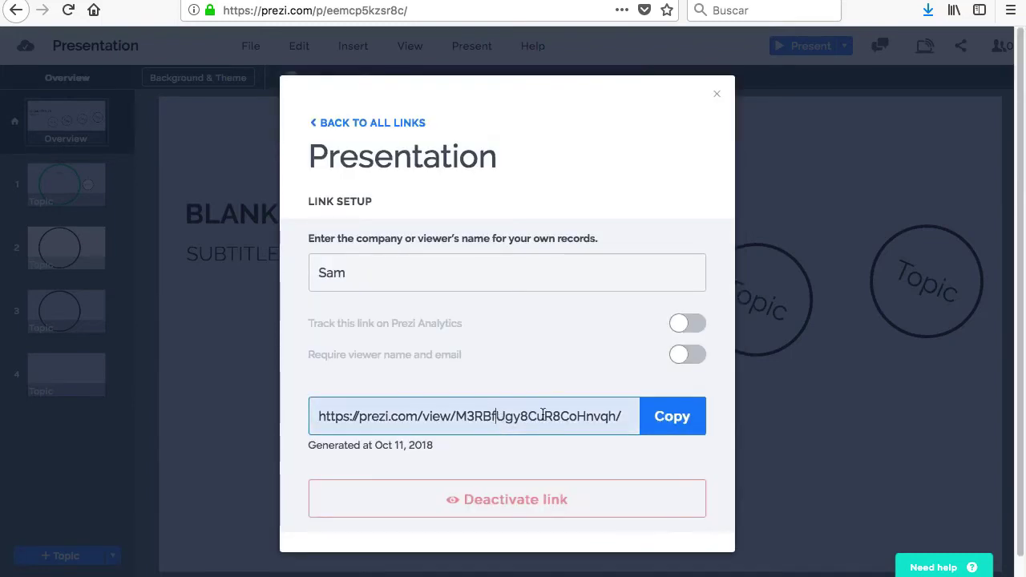
click(664, 425)
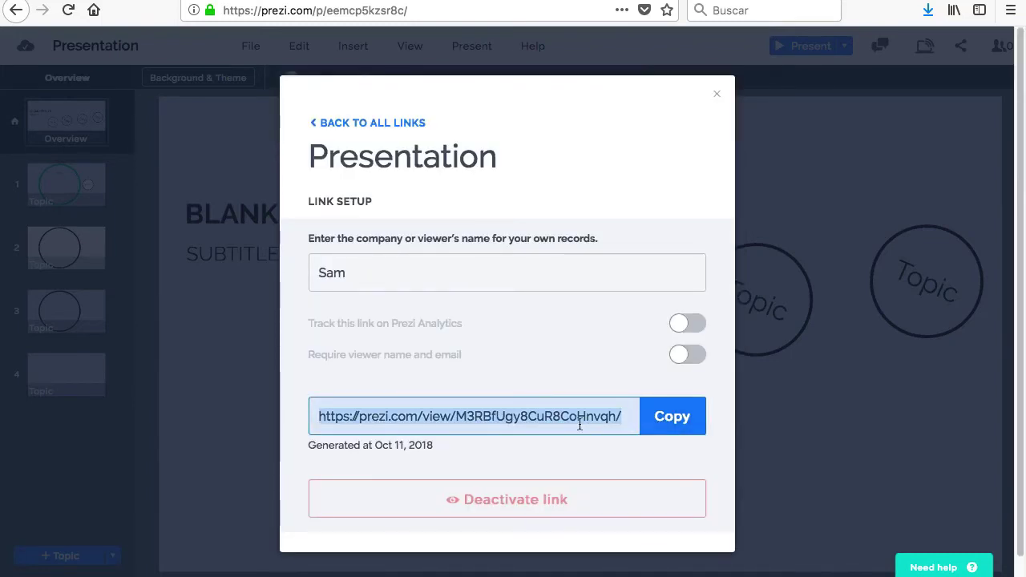